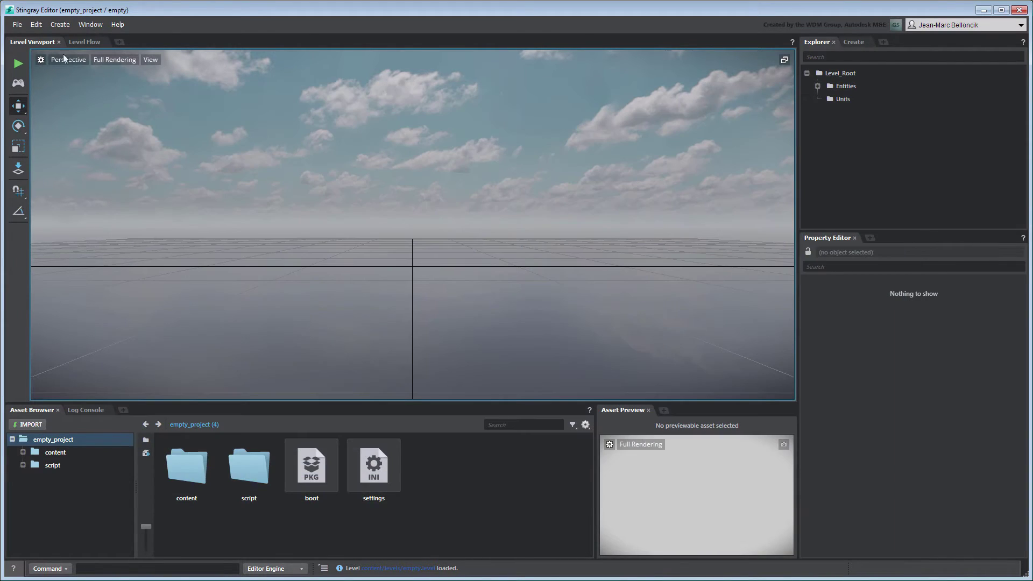
# Start a new project from the empty template in the Project Manager.
pyautogui.click(17, 24)
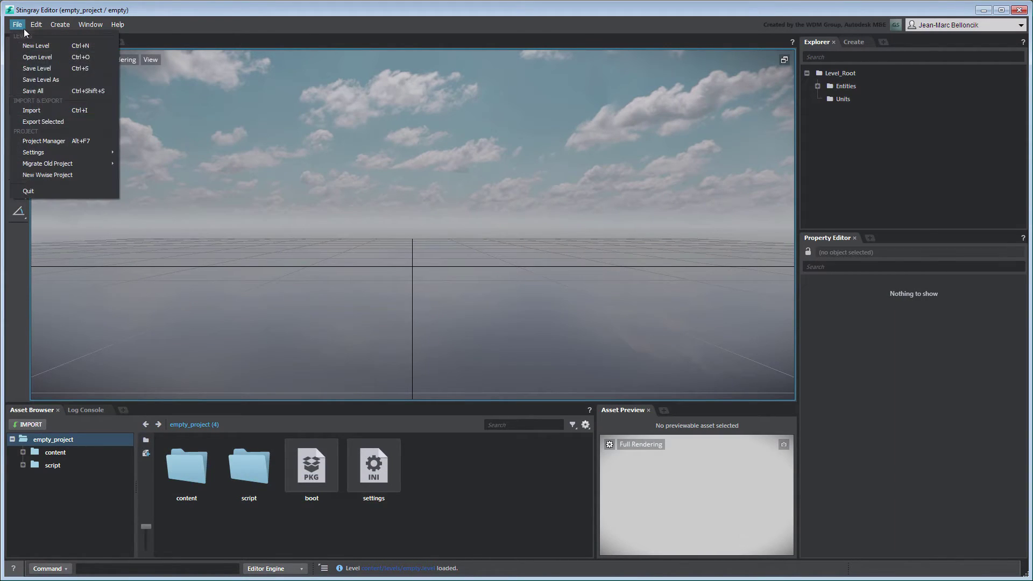
pyautogui.click(52, 141)
pyautogui.click(336, 125)
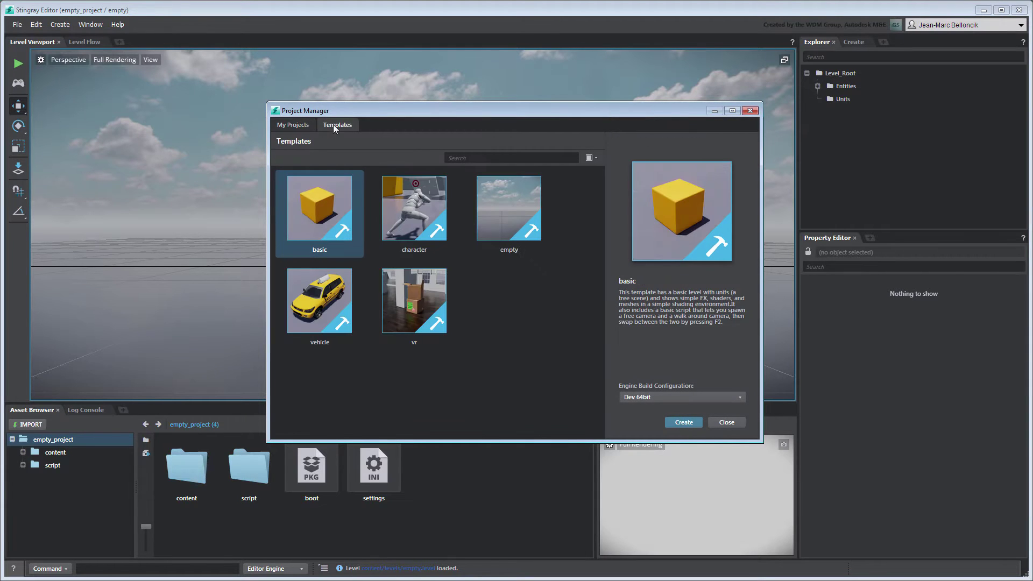
pyautogui.click(496, 208)
pyautogui.click(684, 423)
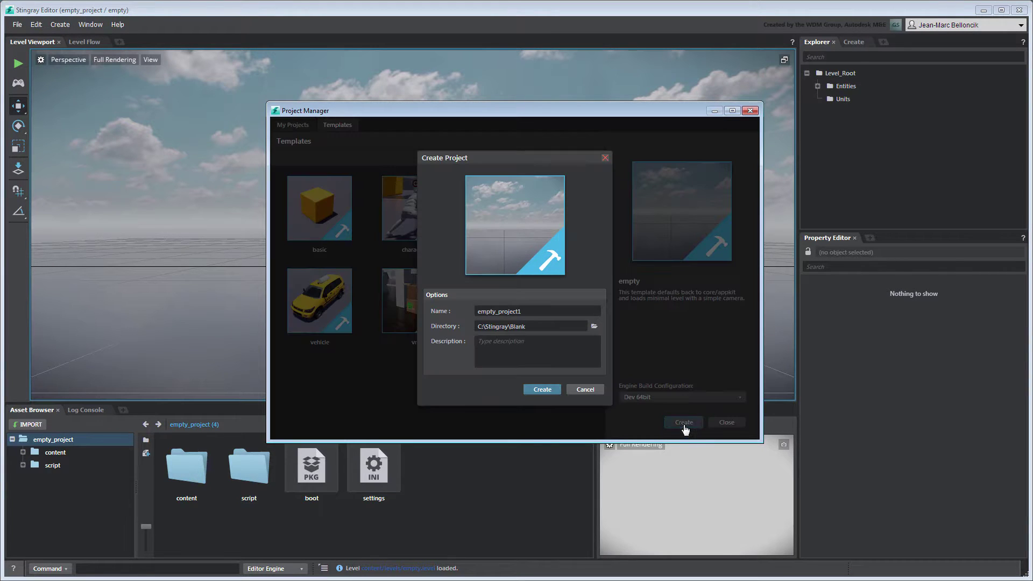
# Name the project Servo_Blend_Shader in the HTM_Stingray_Creating_Custom_Blend_Shader folder and create it.
pyautogui.doubleClick(500, 312)
pyautogui.write('Servo_Blend_Shader')
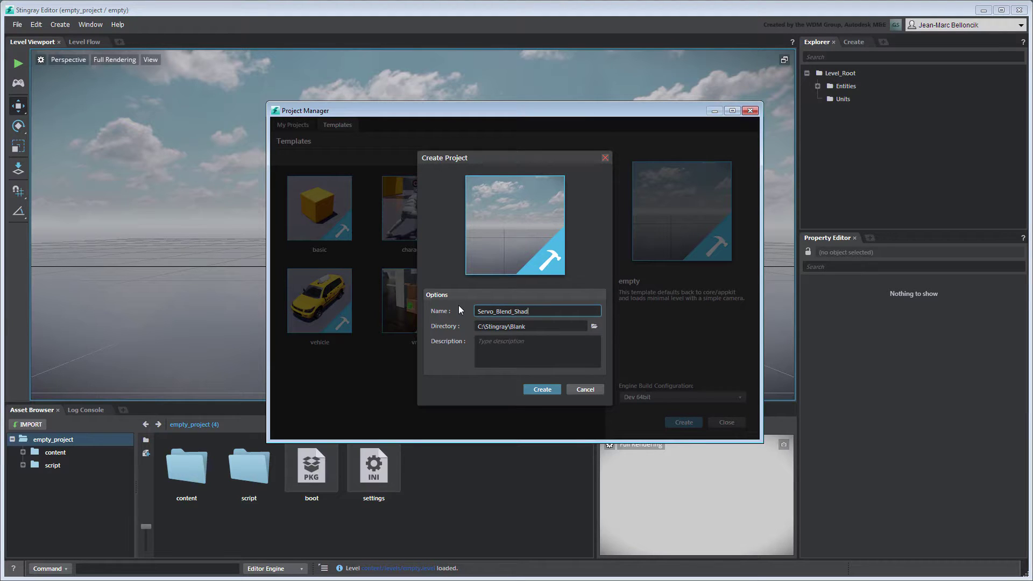
pyautogui.click(595, 327)
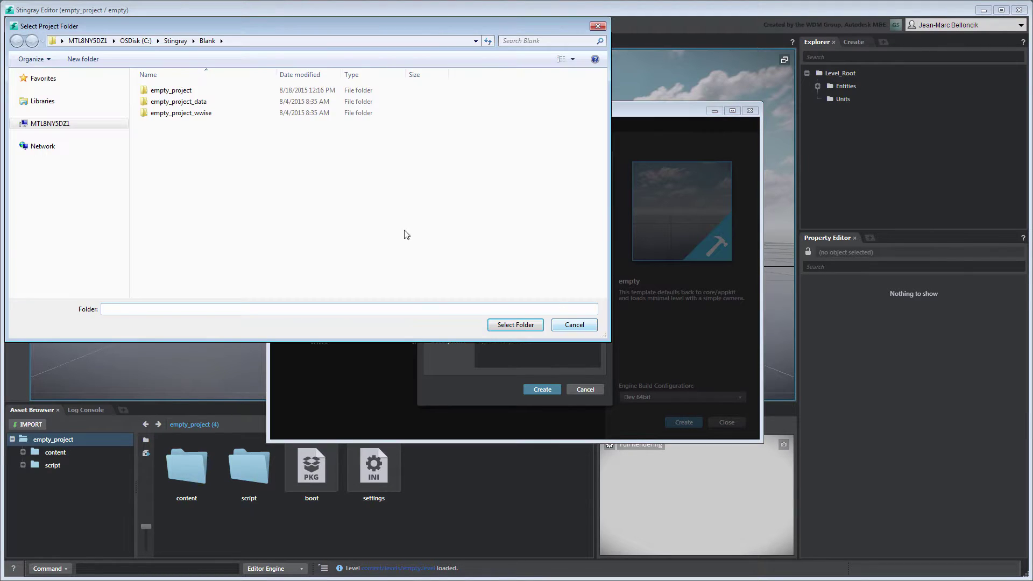
pyautogui.click(175, 41)
pyautogui.click(199, 101)
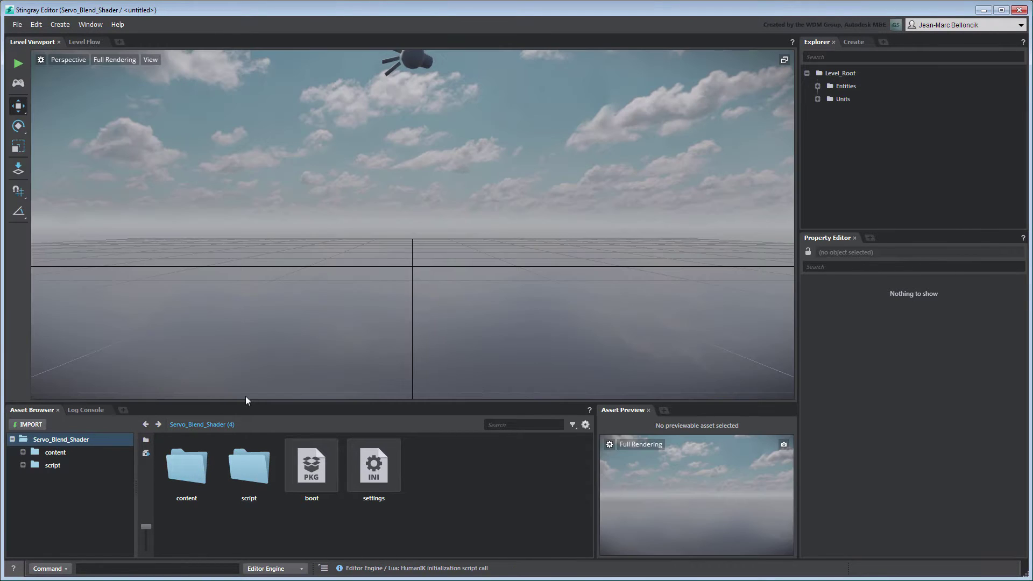
# Show the project folder in Explorer and extract the tutorial ZIP archive there.
pyautogui.rightClick(107, 441)
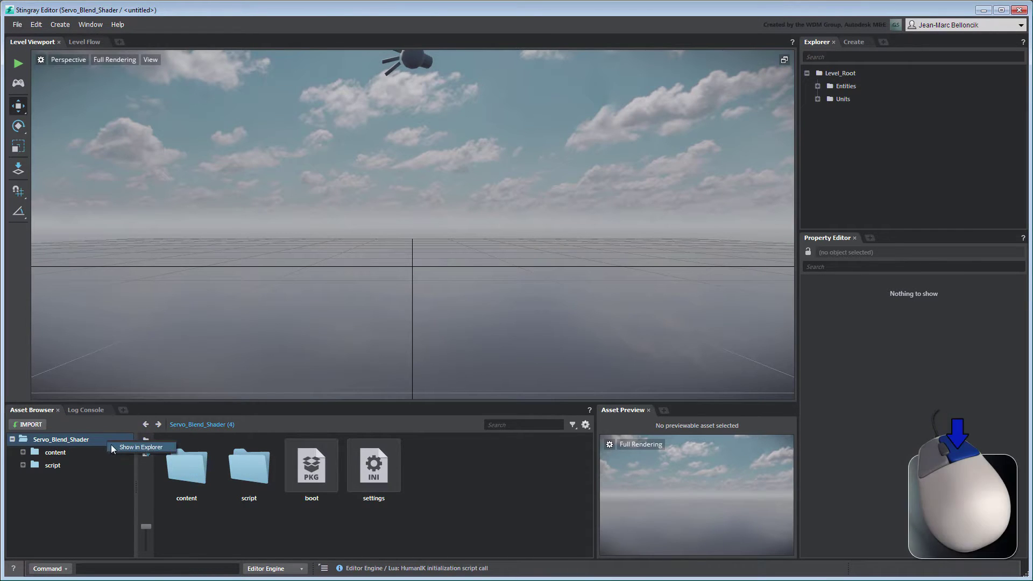
pyautogui.click(112, 446)
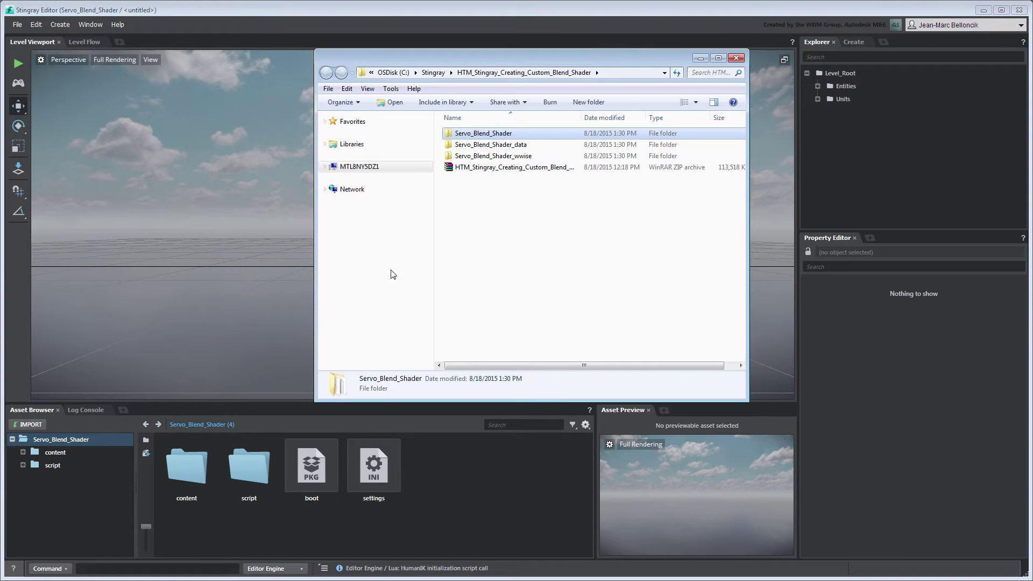
pyautogui.click(461, 168)
pyautogui.rightClick(461, 168)
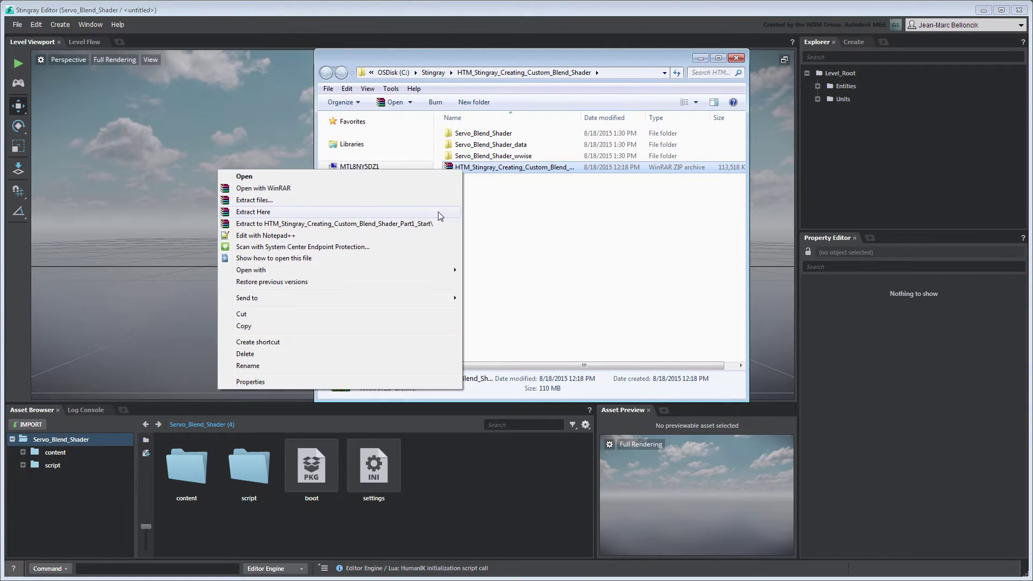
pyautogui.click(253, 212)
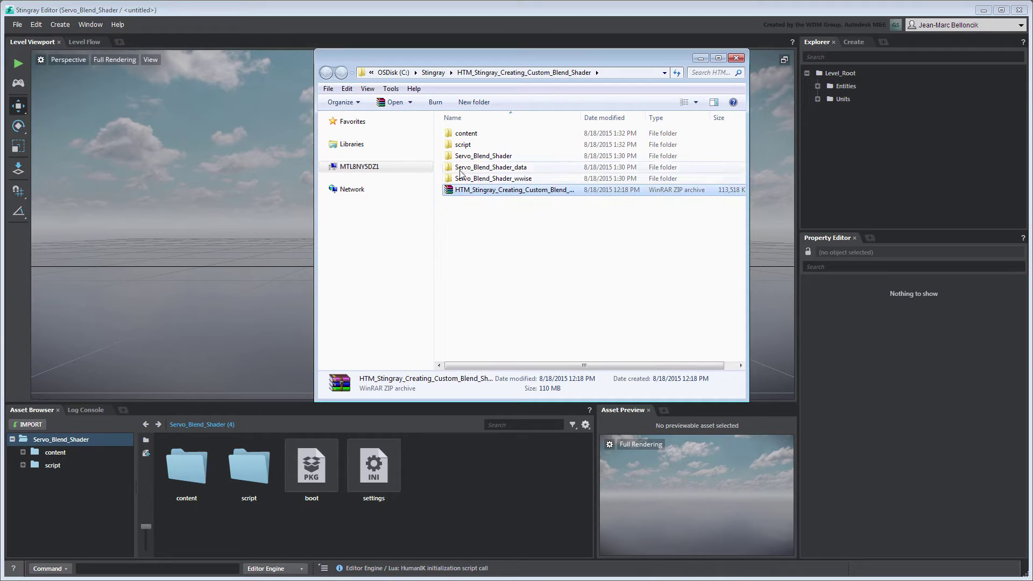
# Copy the content and script folders into Servo_Blend_Shader, merging folders and replacing existing files.
pyautogui.click(466, 134)
pyautogui.keyDown('shift'); pyautogui.click(466, 145); pyautogui.keyUp('shift')
pyautogui.moveTo(466, 149); pyautogui.dragTo(475, 156, button='right')
pyautogui.click(506, 187)
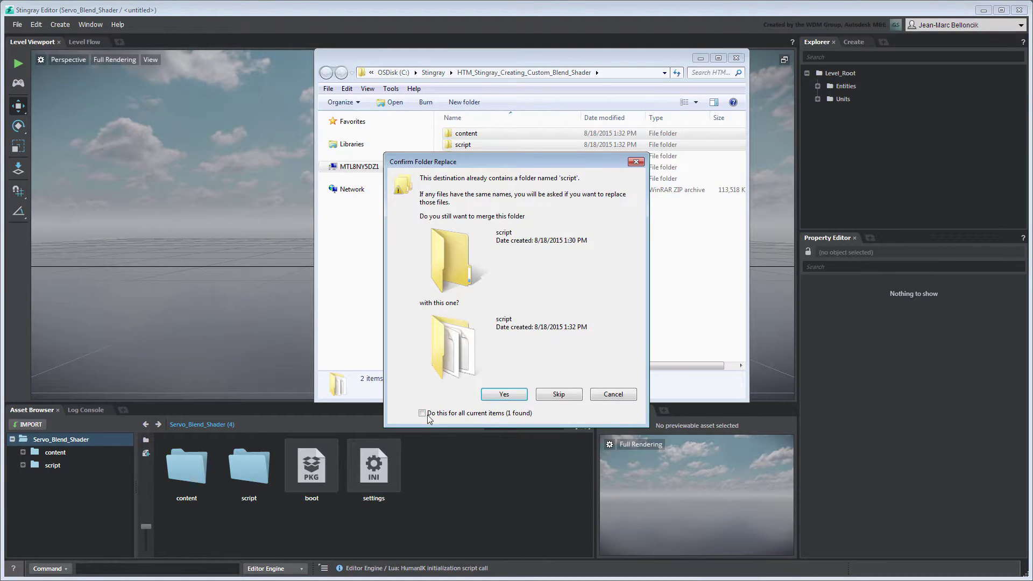
pyautogui.click(503, 396)
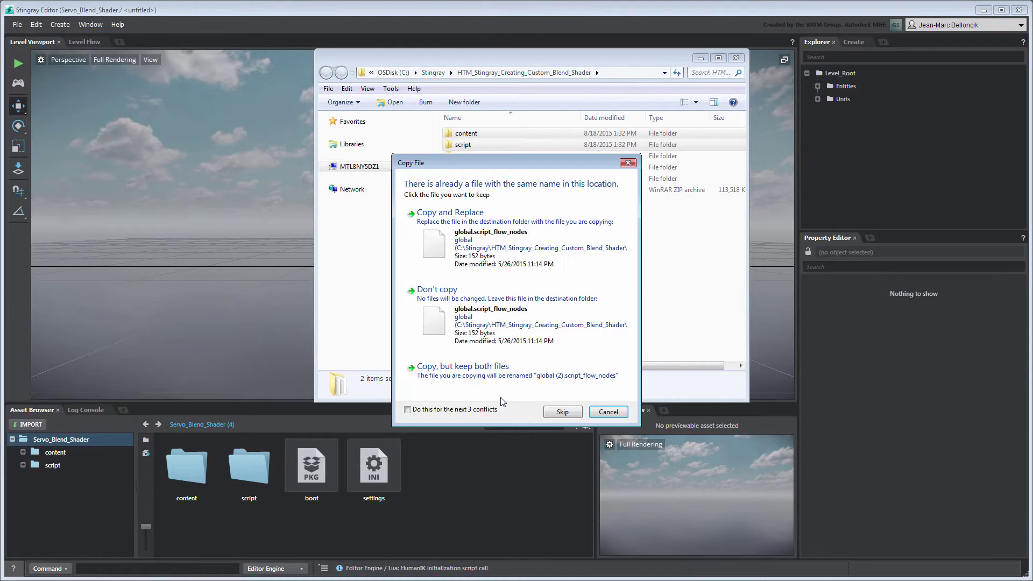
pyautogui.click(472, 253)
pyautogui.click(203, 137)
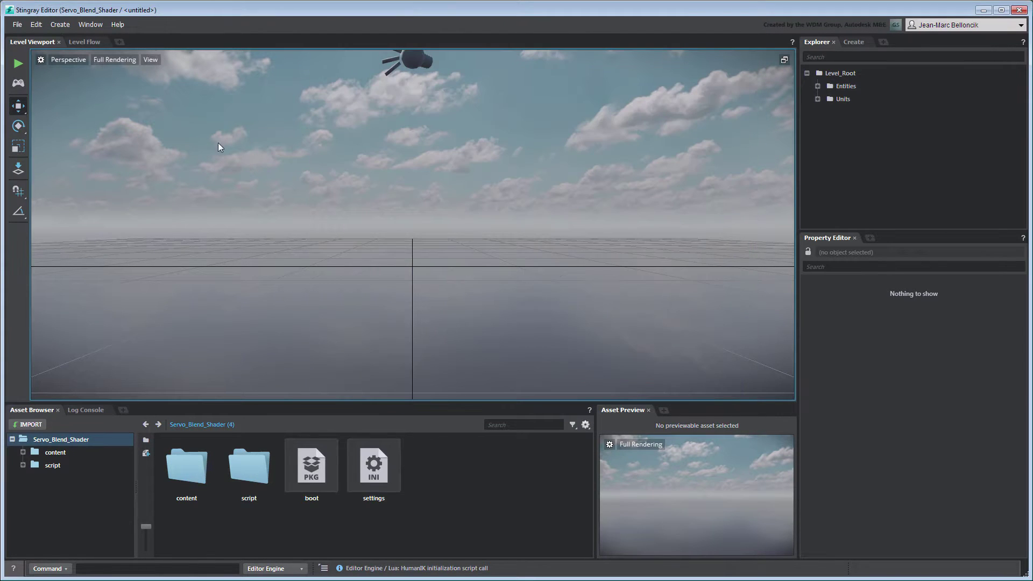
# Refresh the project so the new content compiles.
pyautogui.click(36, 24)
pyautogui.moveTo(75, 294)
pyautogui.click(141, 319)
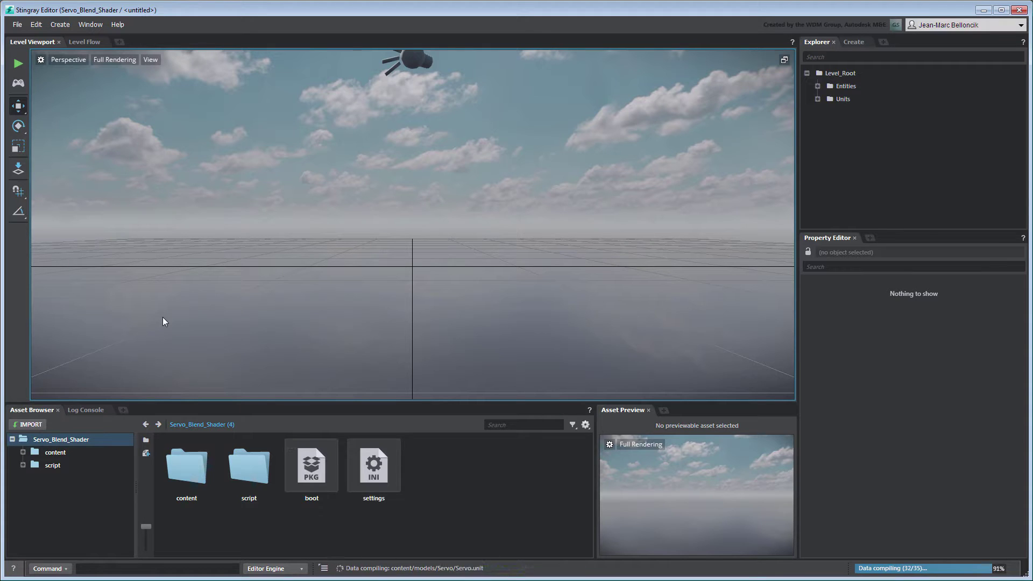
# Load the Servo_Blend_Shader level from content/levels and frame the selected Servo robot.
pyautogui.doubleClick(185, 461)
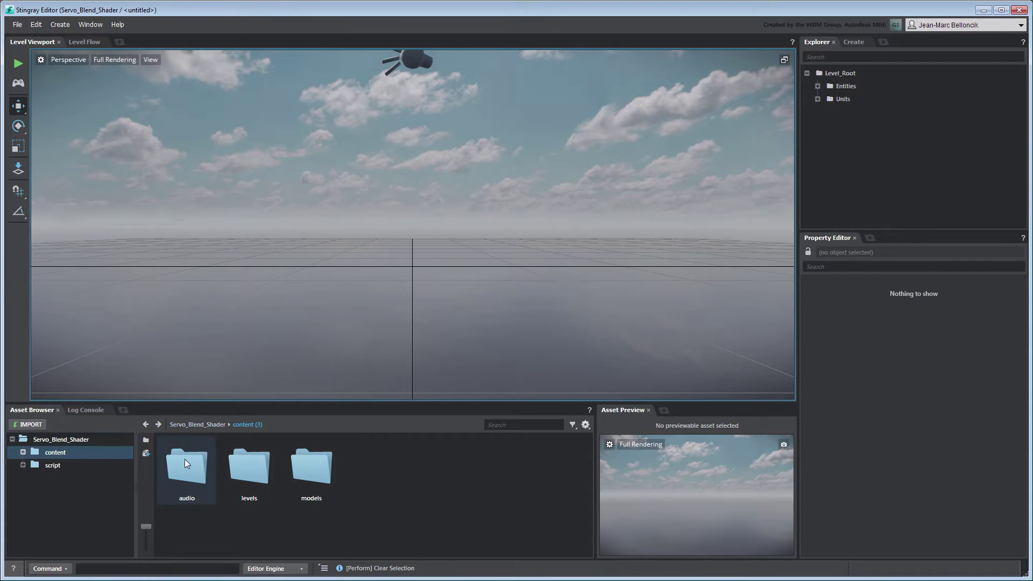
pyautogui.doubleClick(237, 459)
pyautogui.doubleClick(308, 465)
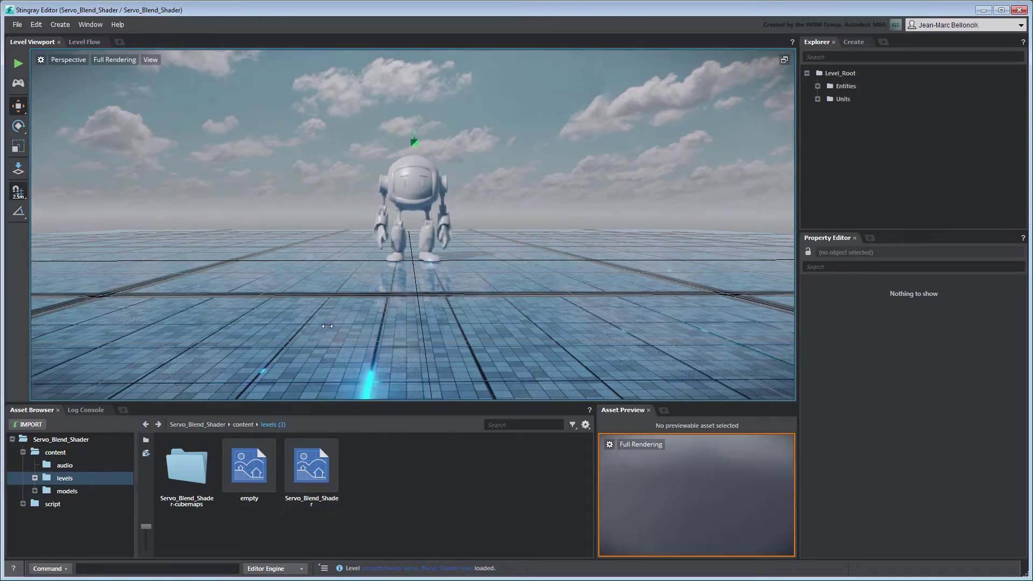
pyautogui.keyDown('alt'); pyautogui.moveTo(336, 328); pyautogui.dragTo(408, 339); pyautogui.keyUp('alt')
pyautogui.click(422, 202)
pyautogui.press('f')
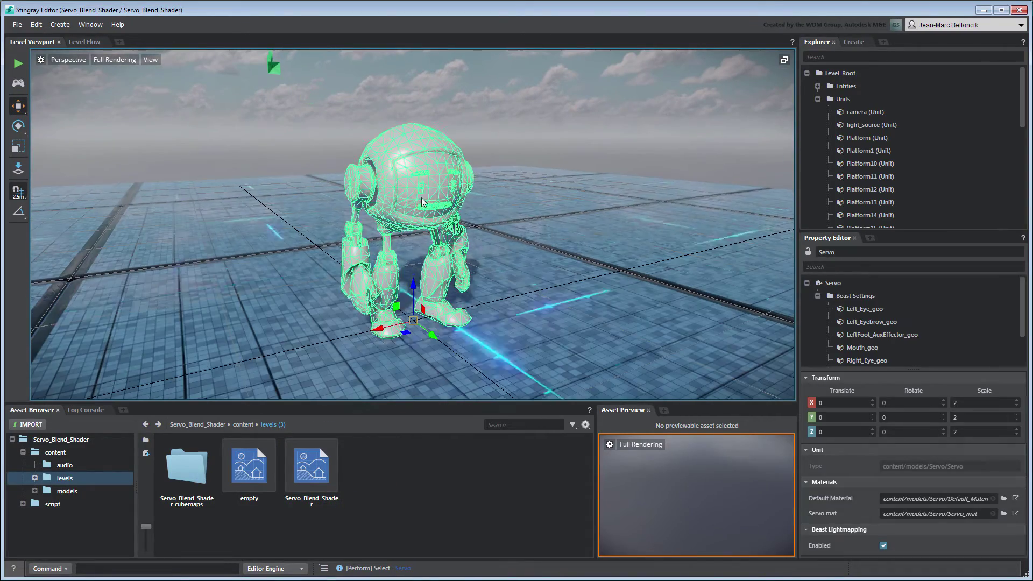
pyautogui.moveTo(868, 231); pyautogui.dragTo(869, 132)
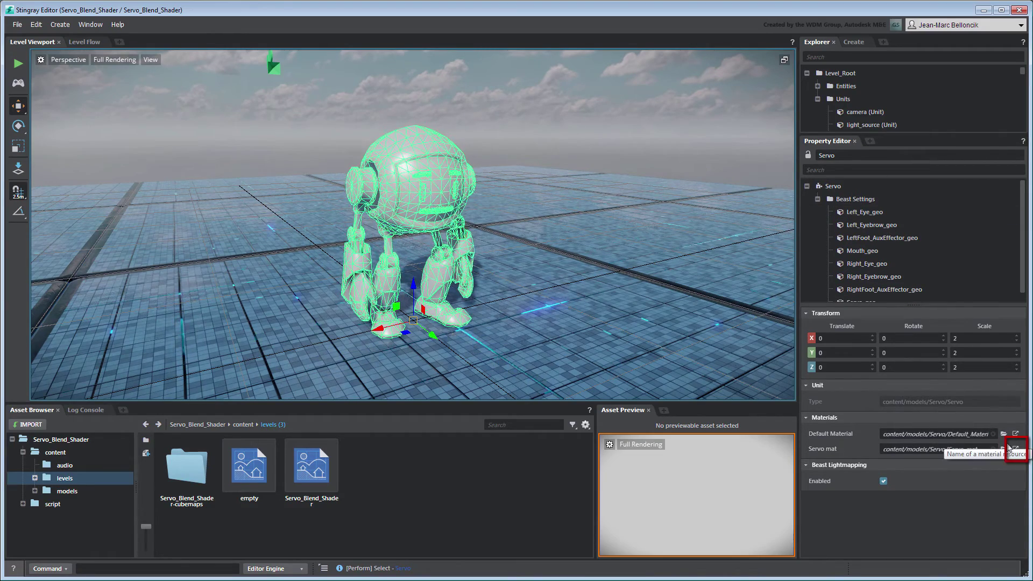
# Open Servo_mat and assign Servo_normal as its normal map.
pyautogui.click(1016, 450)
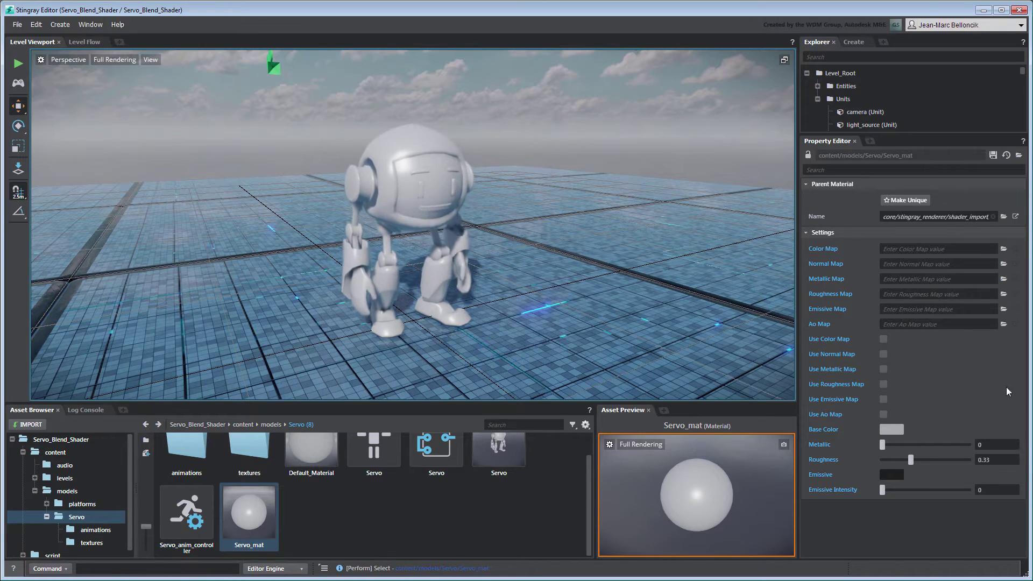
pyautogui.click(1004, 264)
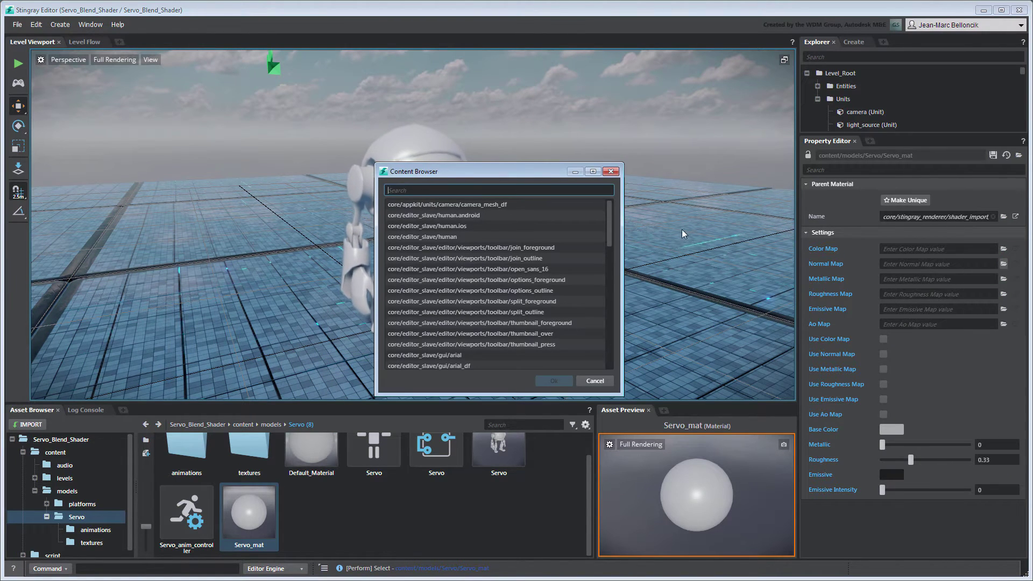
pyautogui.moveTo(609, 233); pyautogui.dragTo(617, 357)
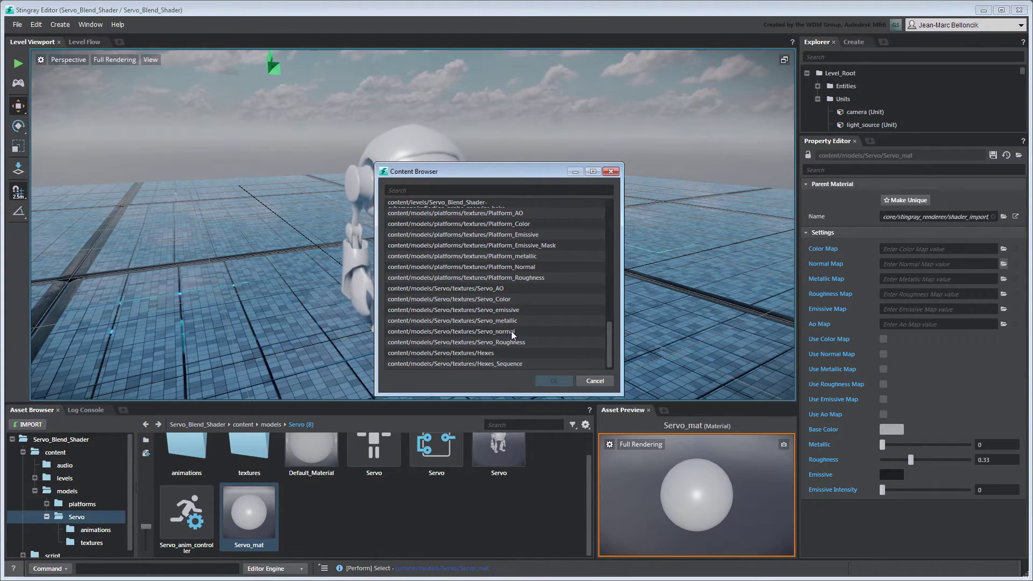
pyautogui.doubleClick(537, 338)
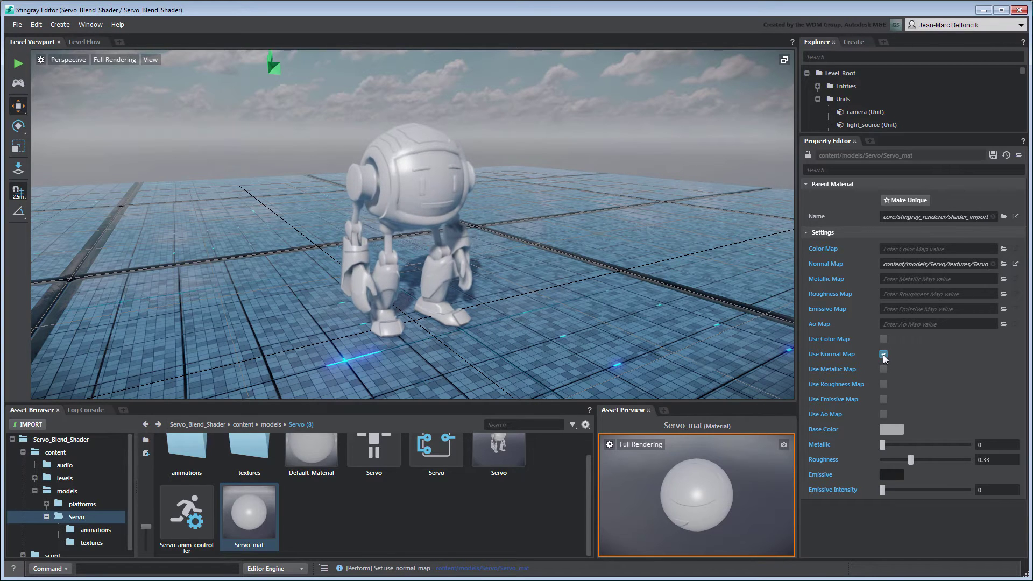
# Assign the Servo colour, metallic, roughness, emissive and AO textures and enable each map.
pyautogui.doubleClick(249, 449)
pyautogui.moveTo(615, 393); pyautogui.dragTo(936, 249)
pyautogui.click(884, 339)
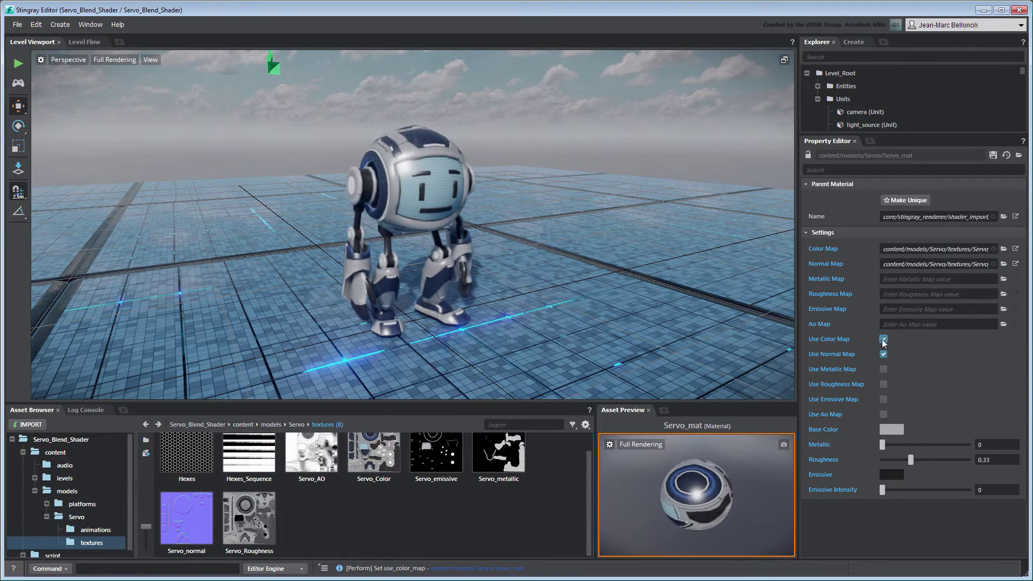
pyautogui.moveTo(504, 477); pyautogui.dragTo(925, 279)
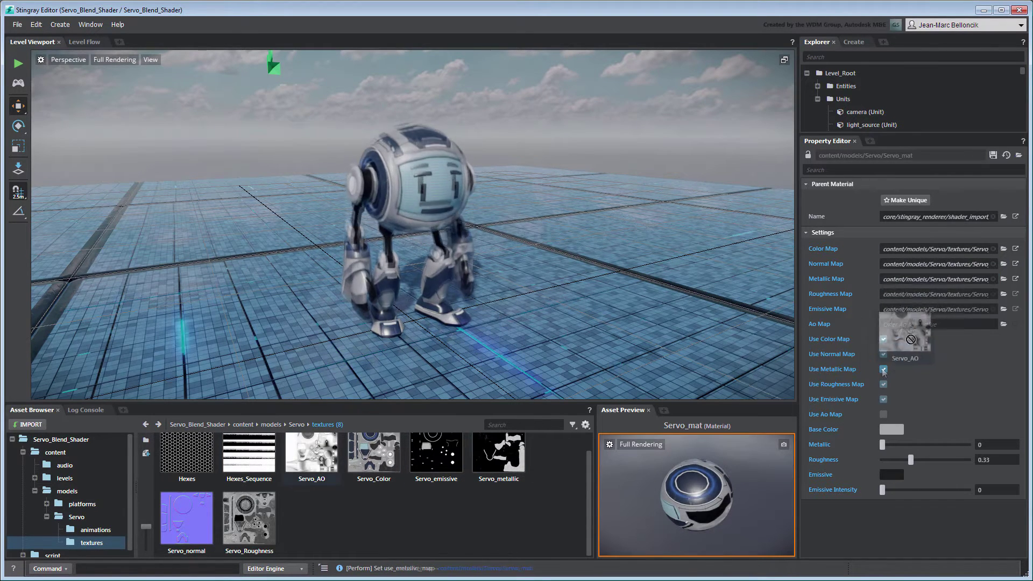
pyautogui.moveTo(909, 293); pyautogui.dragTo(942, 309)
pyautogui.click(883, 414)
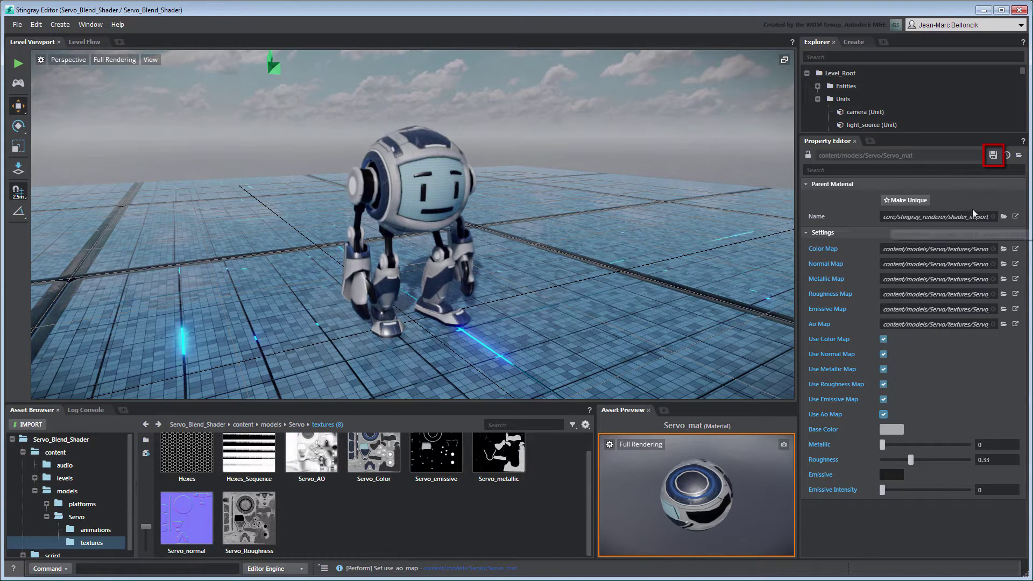
# Raise Servo_mat's emissive intensity to 2.883, save, and make the material unique from its parent.
pyautogui.click(995, 160)
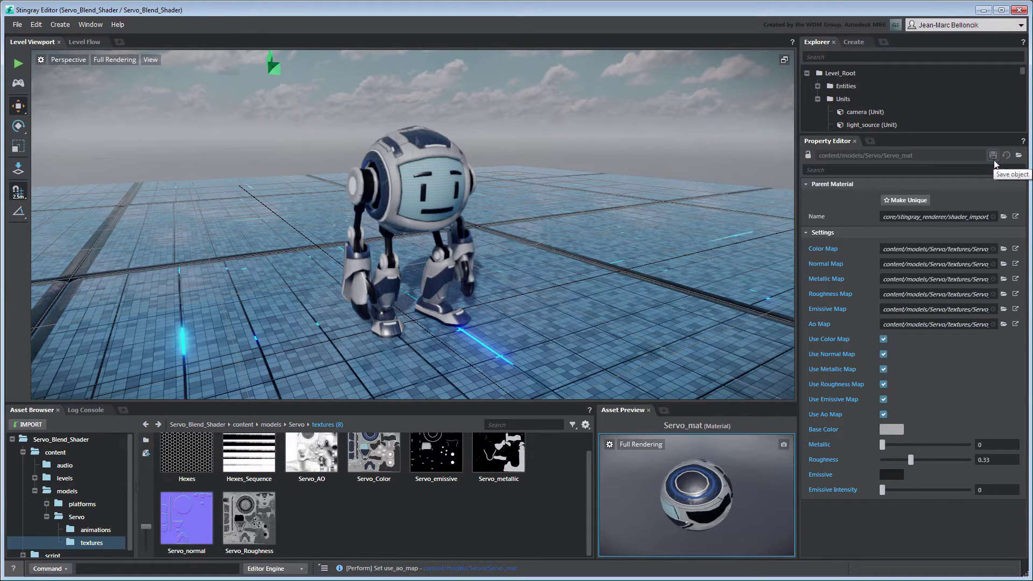
pyautogui.moveTo(883, 490); pyautogui.dragTo(907, 491)
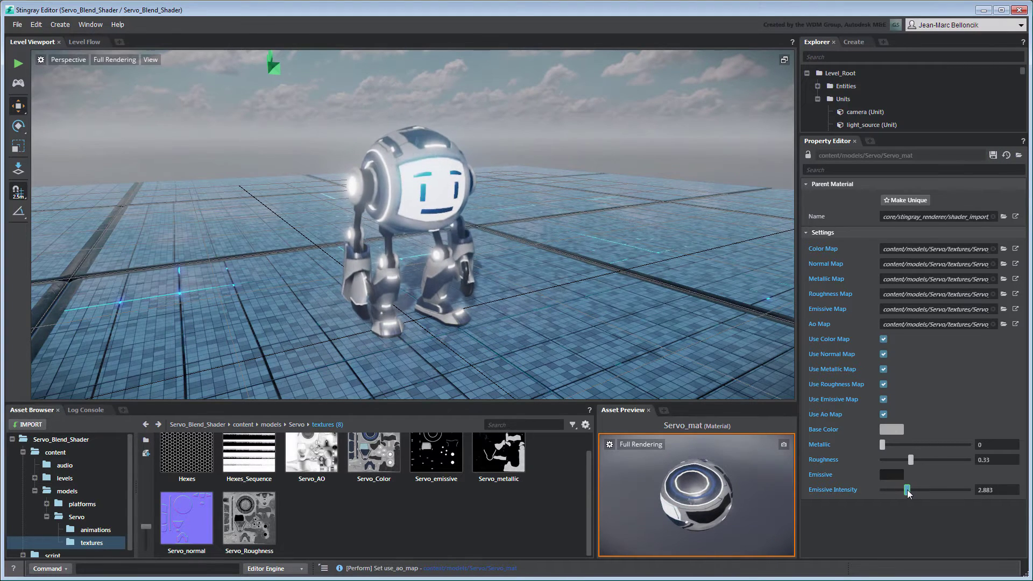
pyautogui.click(992, 159)
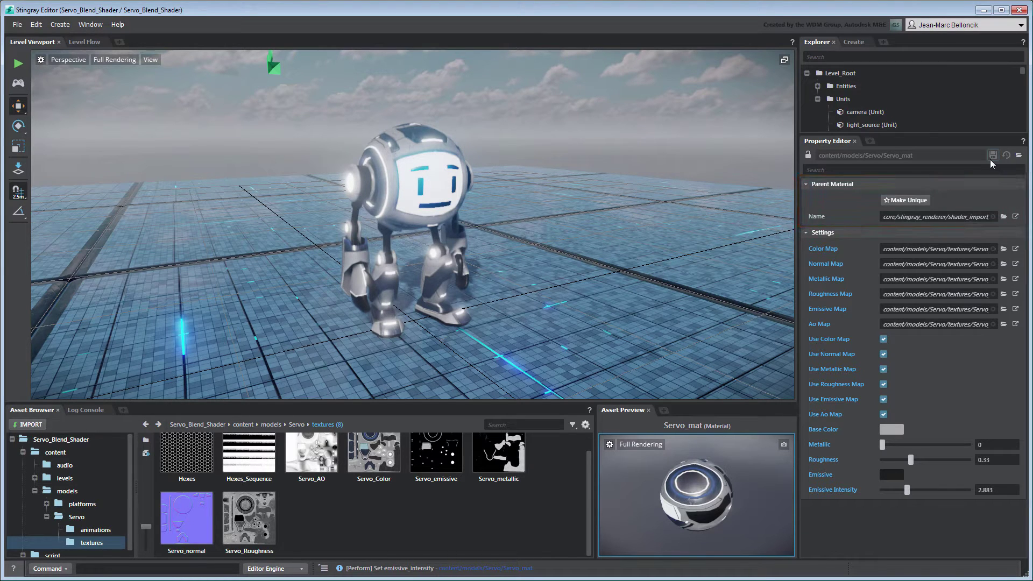
pyautogui.click(909, 201)
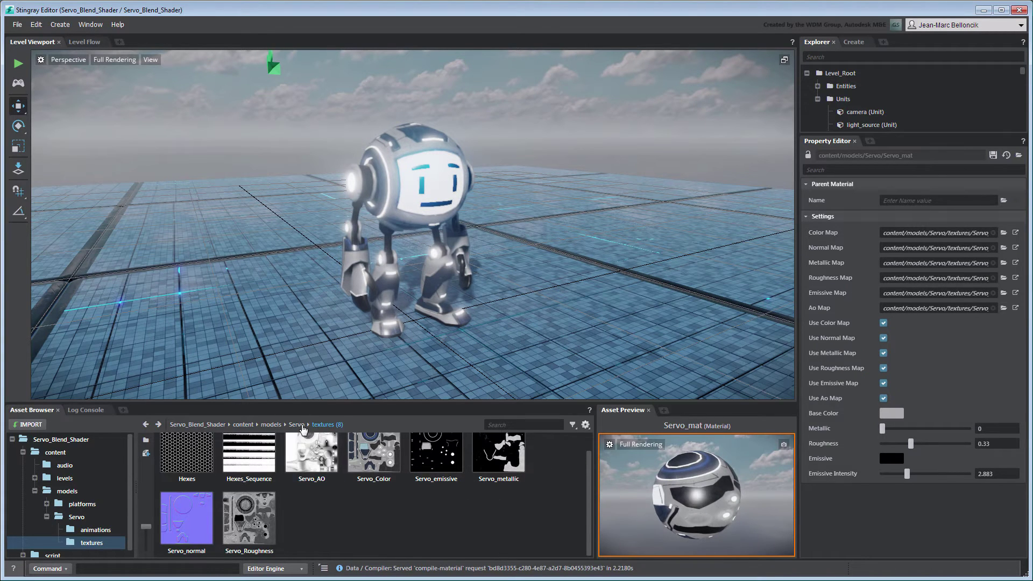
# Open Servo_mat in the Shader Graph Editor, dock it beside the viewport, and frame all nodes.
pyautogui.click(300, 425)
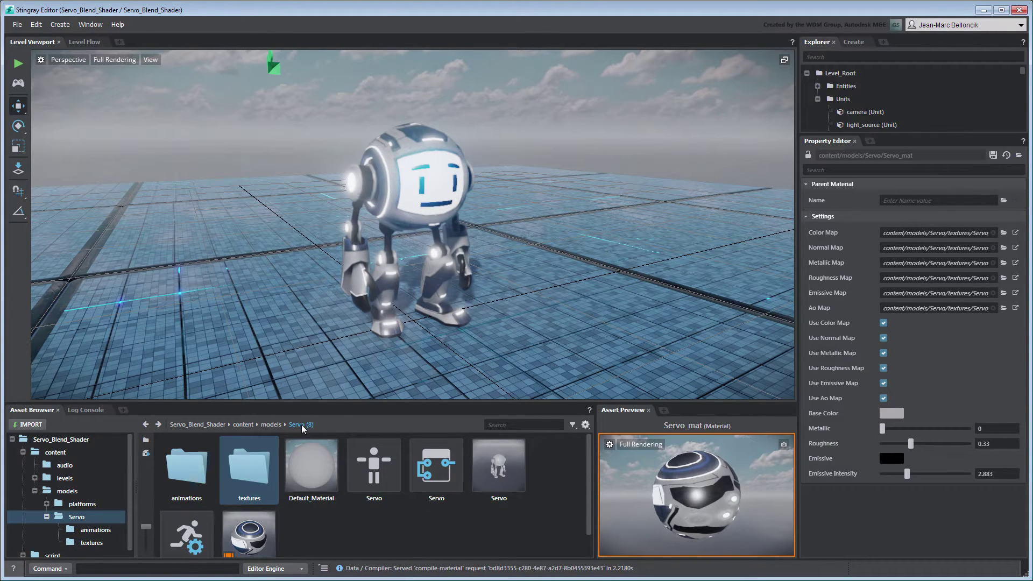
pyautogui.doubleClick(257, 528)
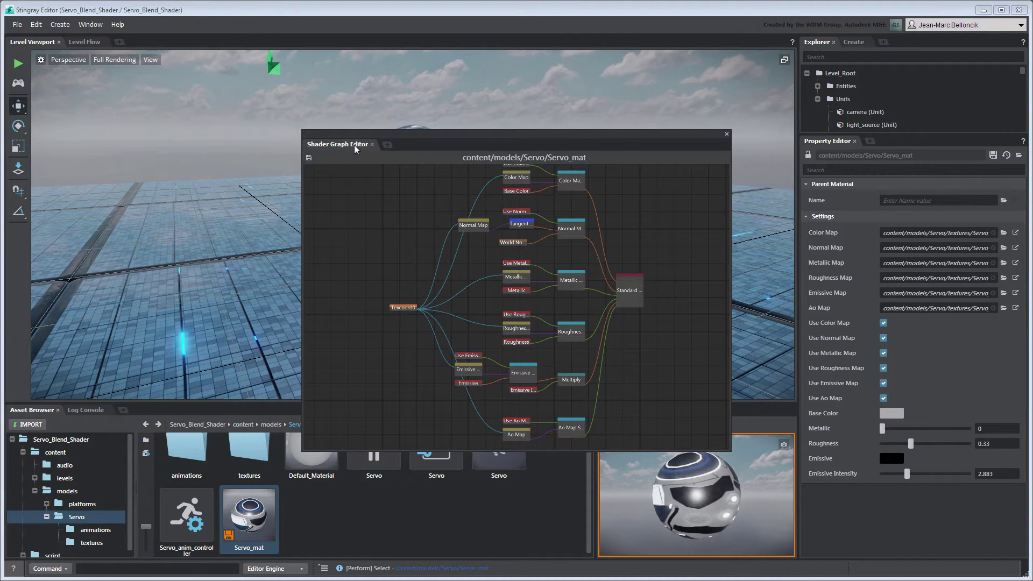
pyautogui.moveTo(355, 149); pyautogui.dragTo(794, 74)
pyautogui.moveTo(519, 124); pyautogui.dragTo(267, 214)
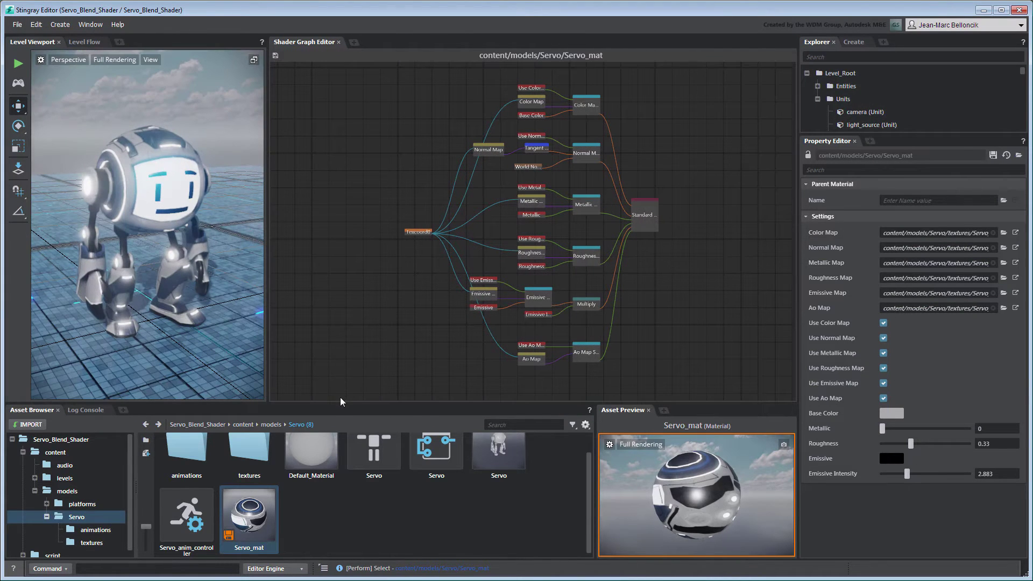
pyautogui.moveTo(346, 402); pyautogui.dragTo(347, 482)
pyautogui.press('f')
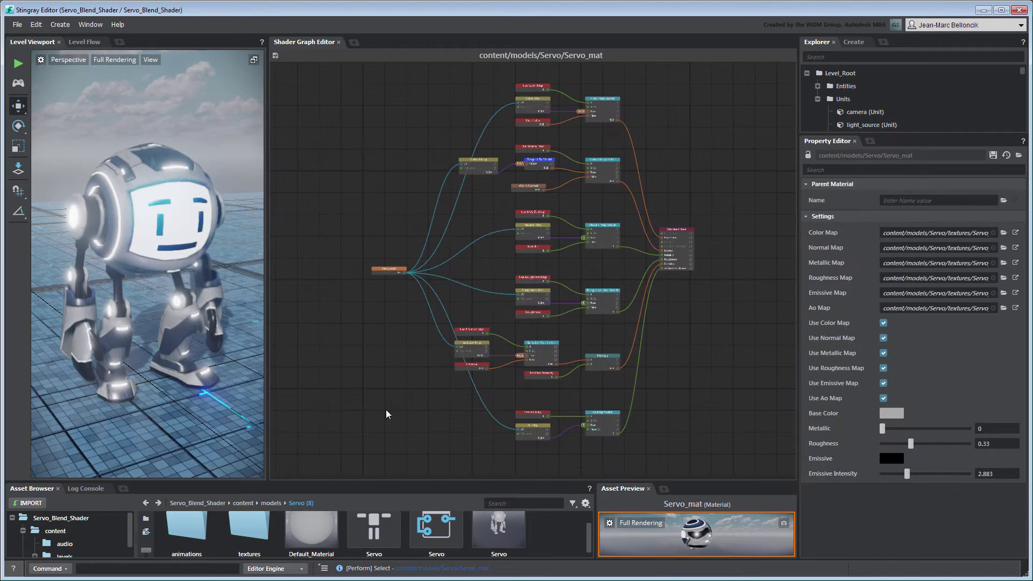
# Zoom onto the Color Map nodes and toggle Use Color Map off, then back on.
pyautogui.moveTo(495, 71); pyautogui.dragTo(627, 138)
pyautogui.press('f')
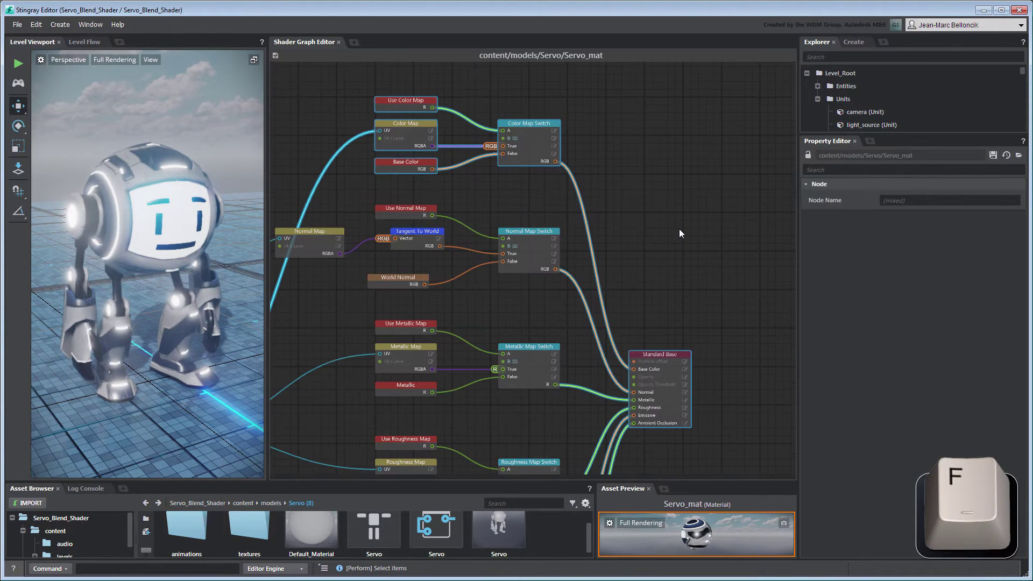
pyautogui.click(679, 229)
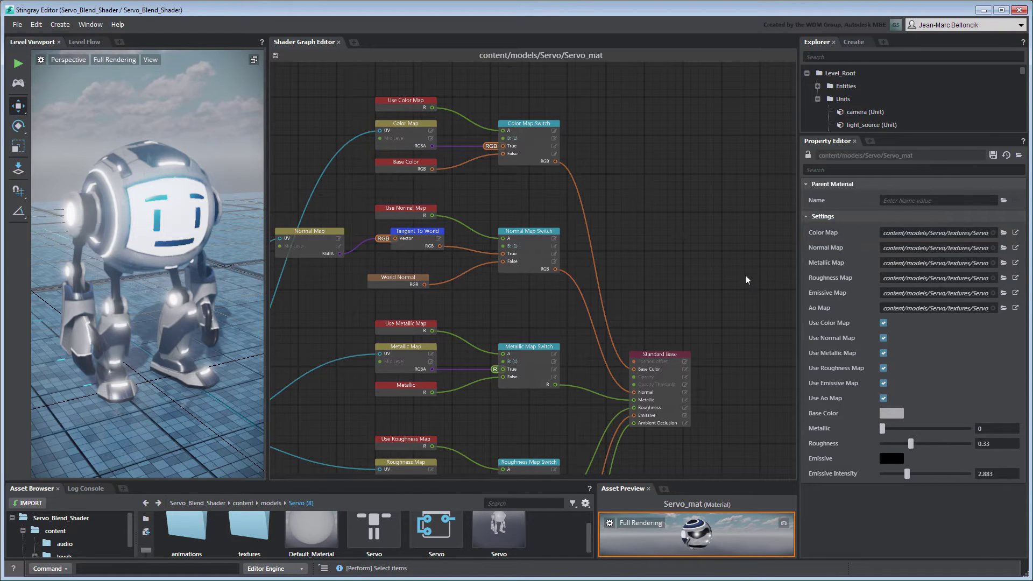
pyautogui.click(883, 323)
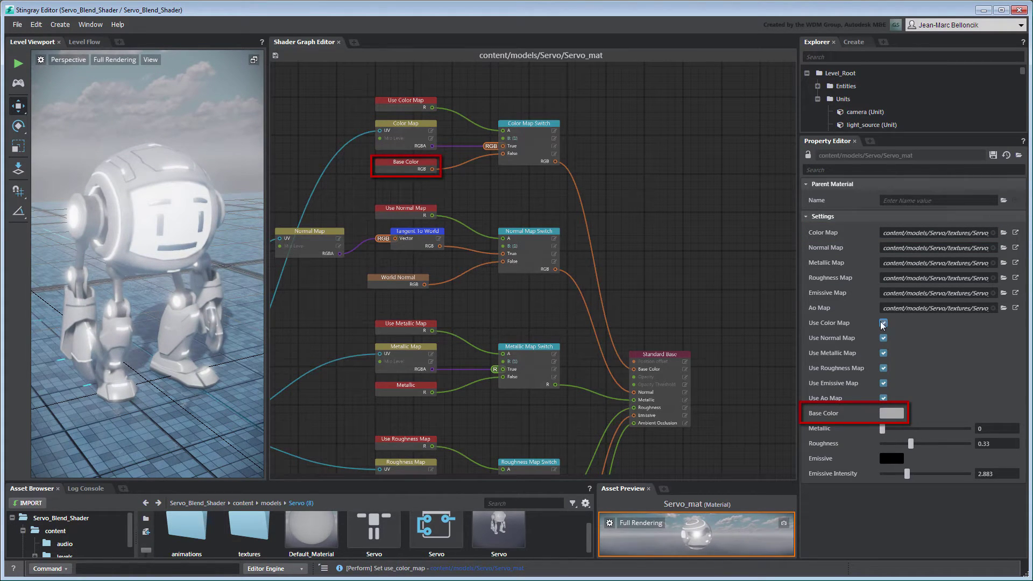
pyautogui.click(883, 323)
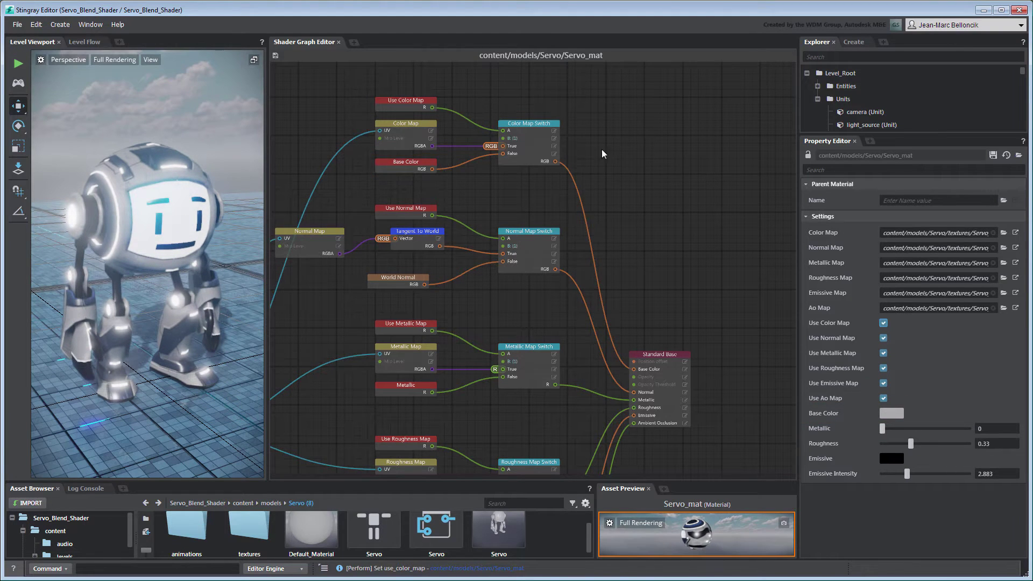
pyautogui.scroll(-3, 698, 323)
pyautogui.scroll(8, 647, 359)
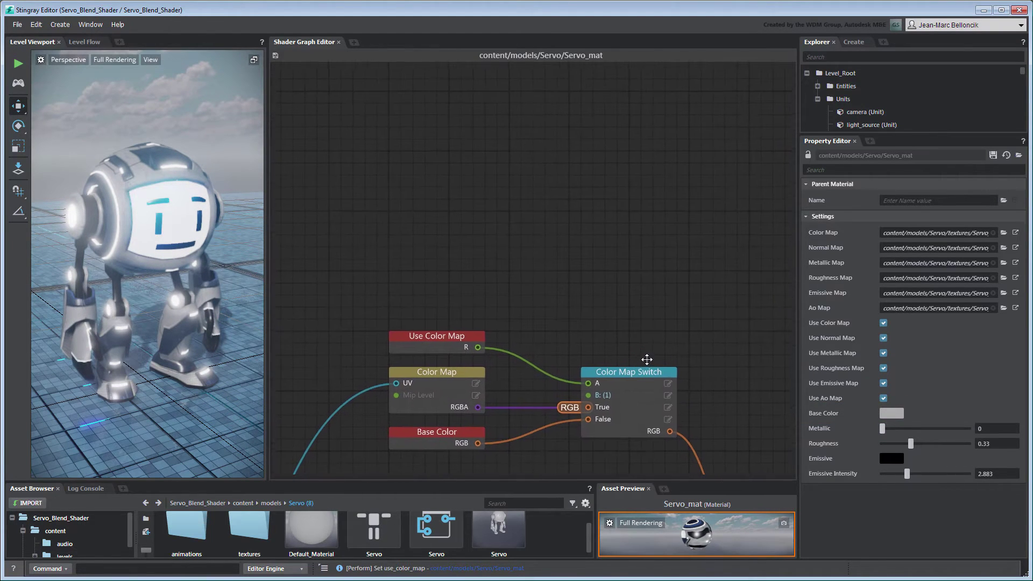
# Add a Sample Texture node and rename it 'Alternate Color Map'.
pyautogui.rightClick(395, 190)
pyautogui.moveTo(417, 206)
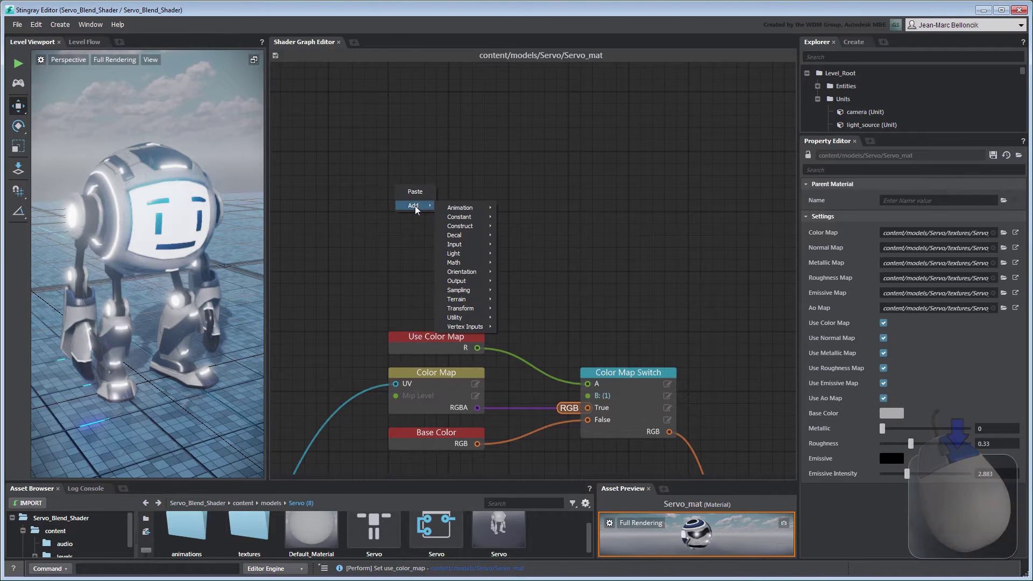
pyautogui.moveTo(470, 293)
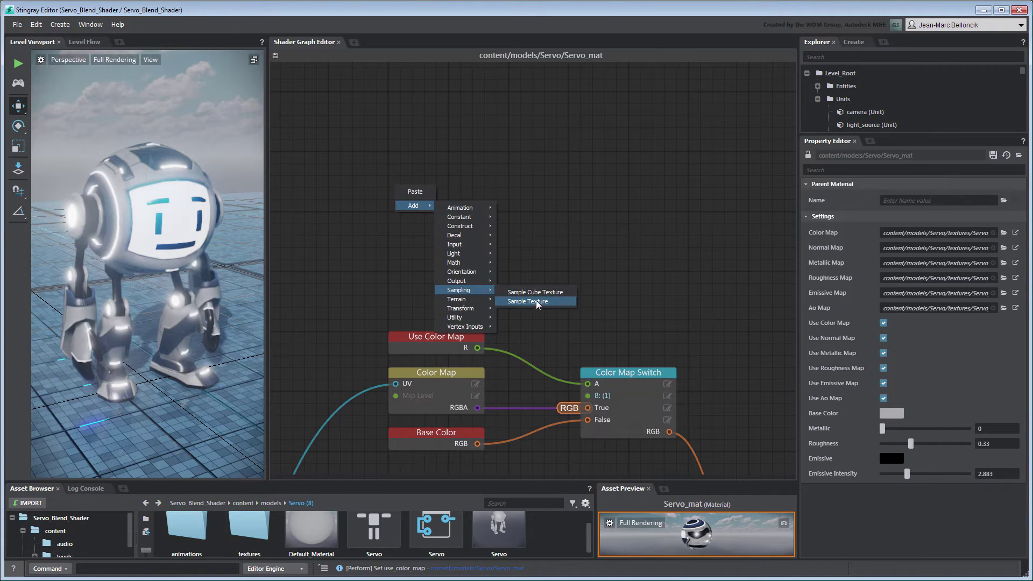
pyautogui.click(536, 301)
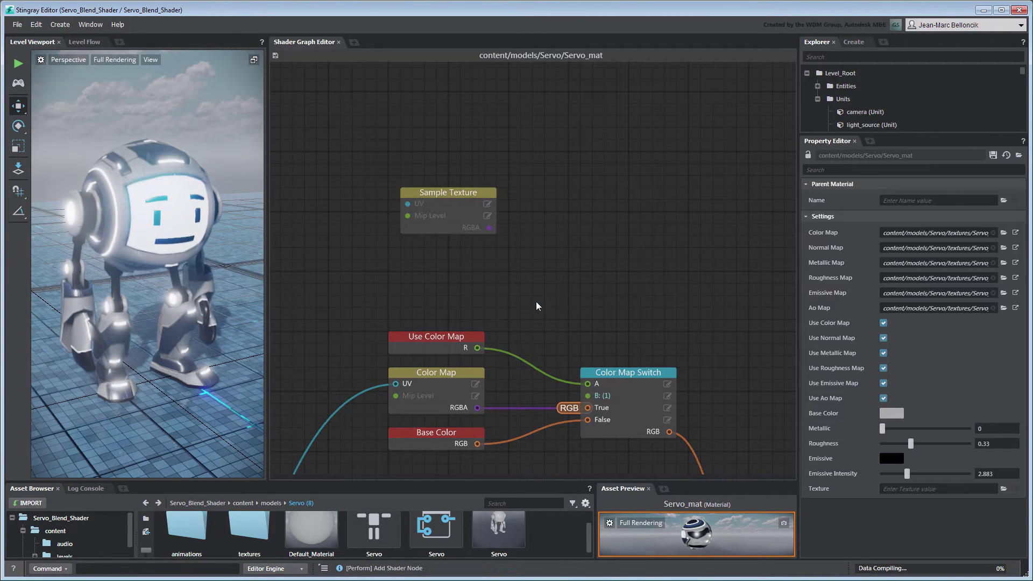
pyautogui.click(473, 191)
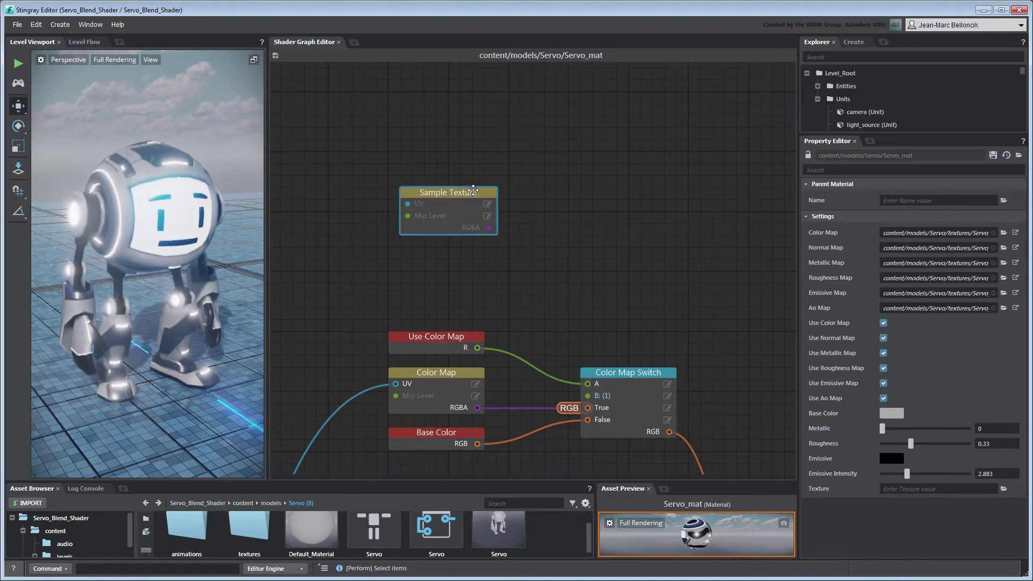
pyautogui.tripleClick(909, 201)
pyautogui.write('Alter')
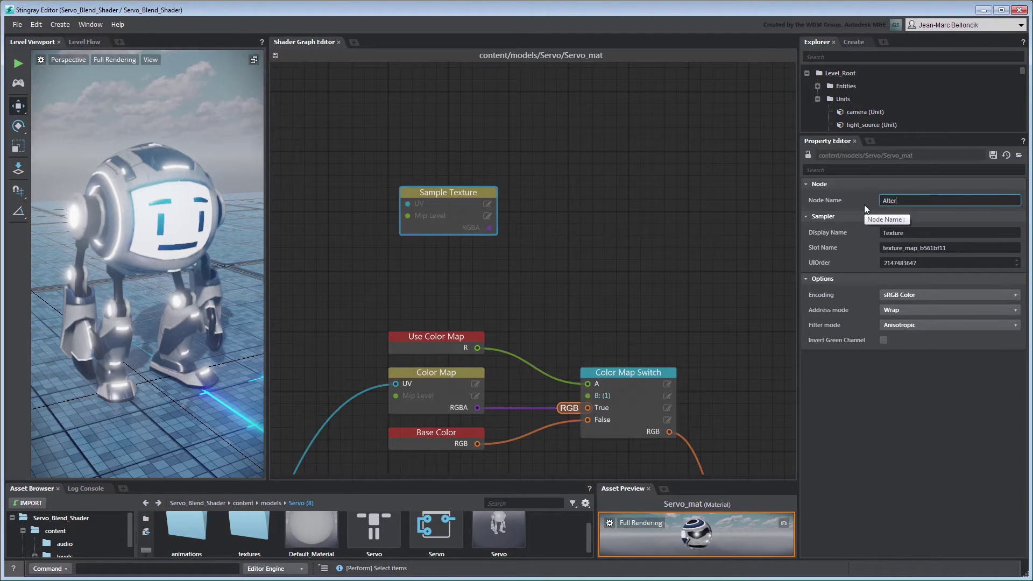
pyautogui.write('nate Color Map')
pyautogui.press('Return')
pyautogui.click(908, 231)
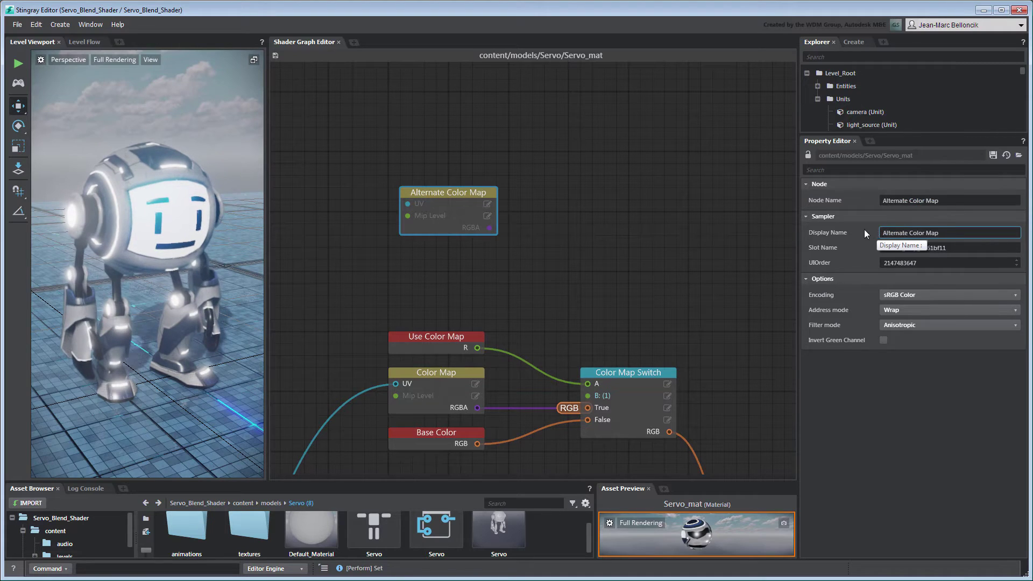
pyautogui.click(737, 228)
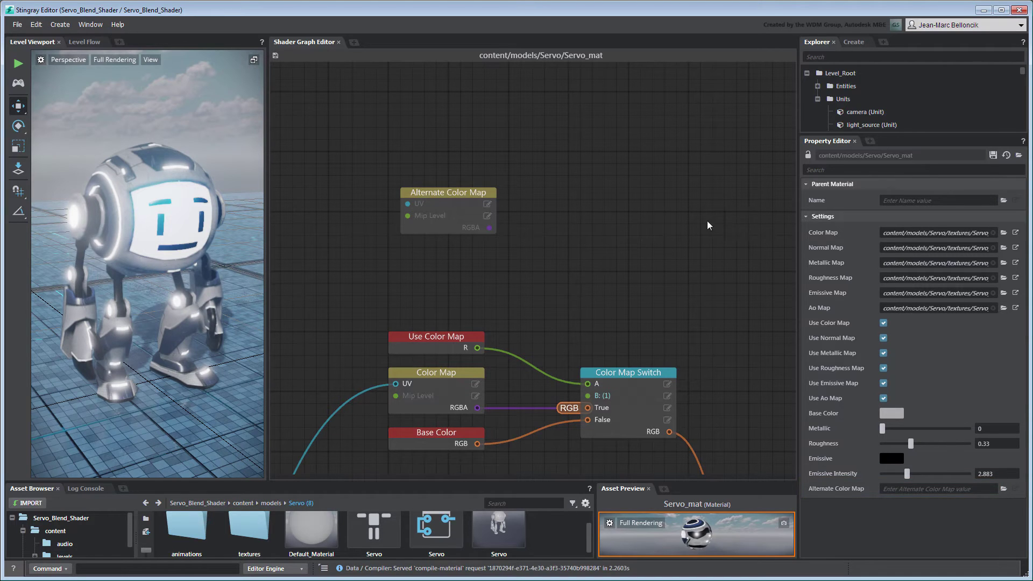
# Set the Alternate Color Map node's UIOrder to 7.
pyautogui.click(448, 193)
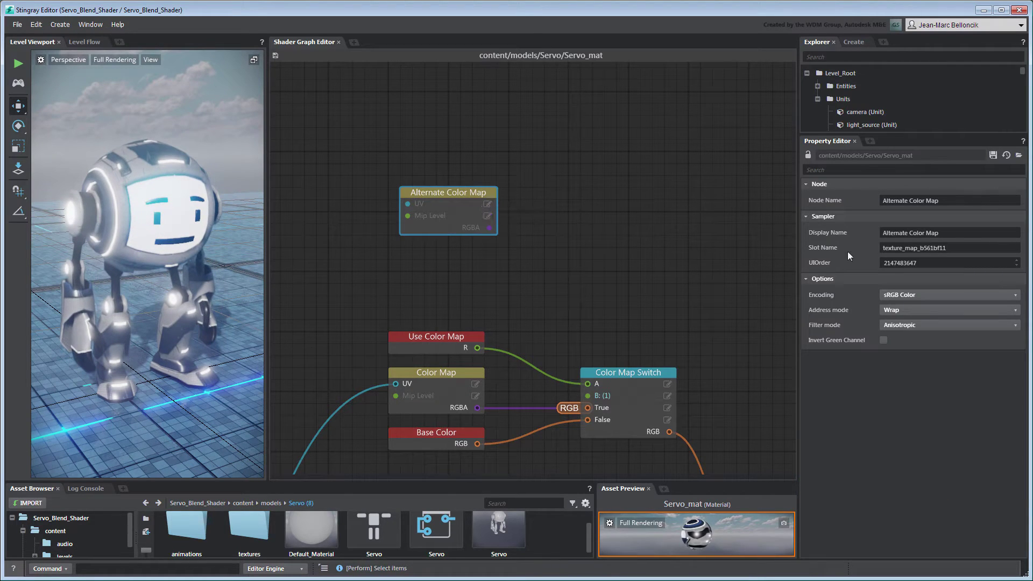
pyautogui.doubleClick(931, 264)
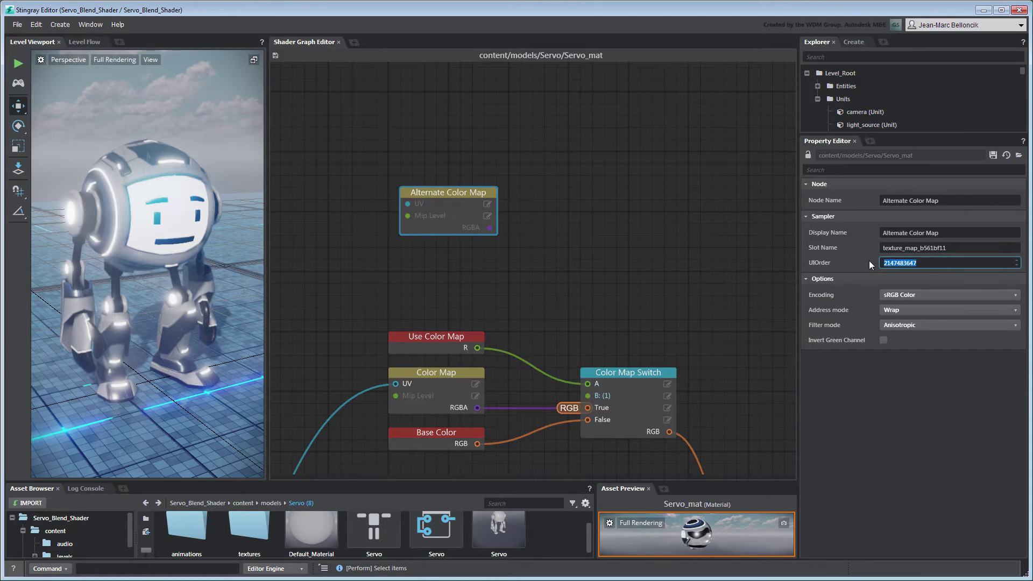
pyautogui.write('7')
pyautogui.press('Return')
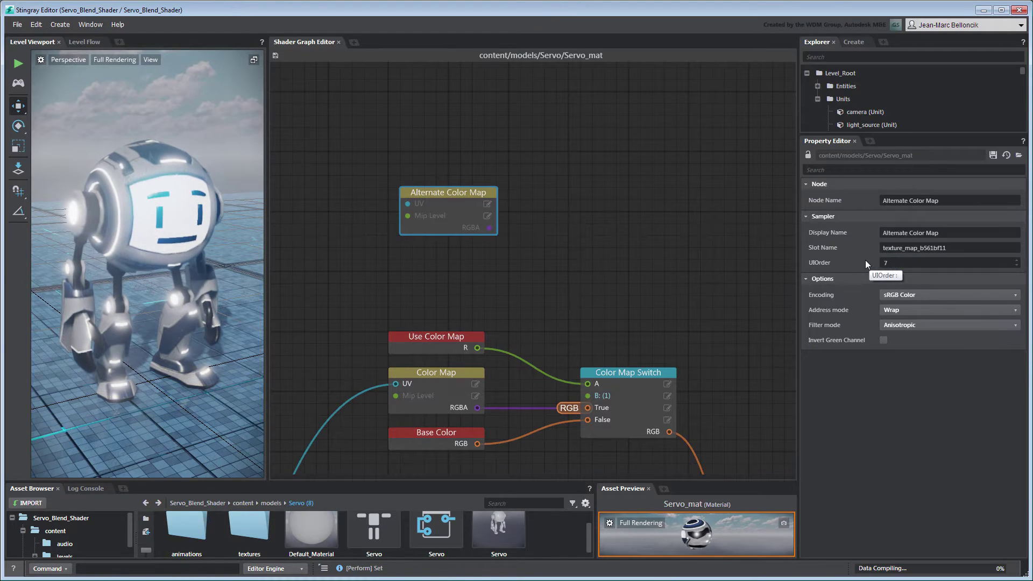
pyautogui.click(738, 254)
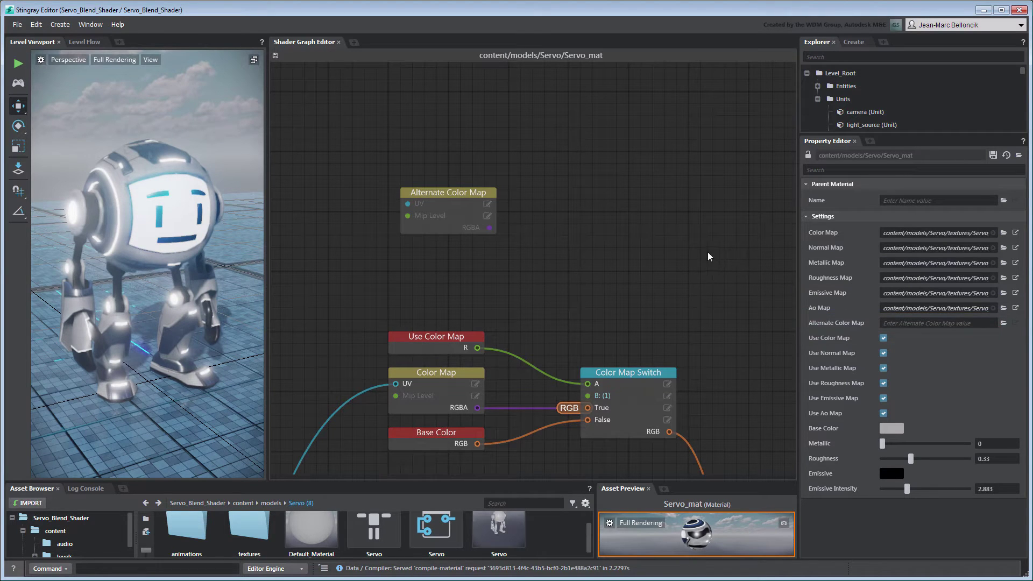
# Wire Alternate Color Map's RGBA into the Color Map Switch False input and Texcoord0 into its UV.
pyautogui.moveTo(489, 228); pyautogui.dragTo(588, 420)
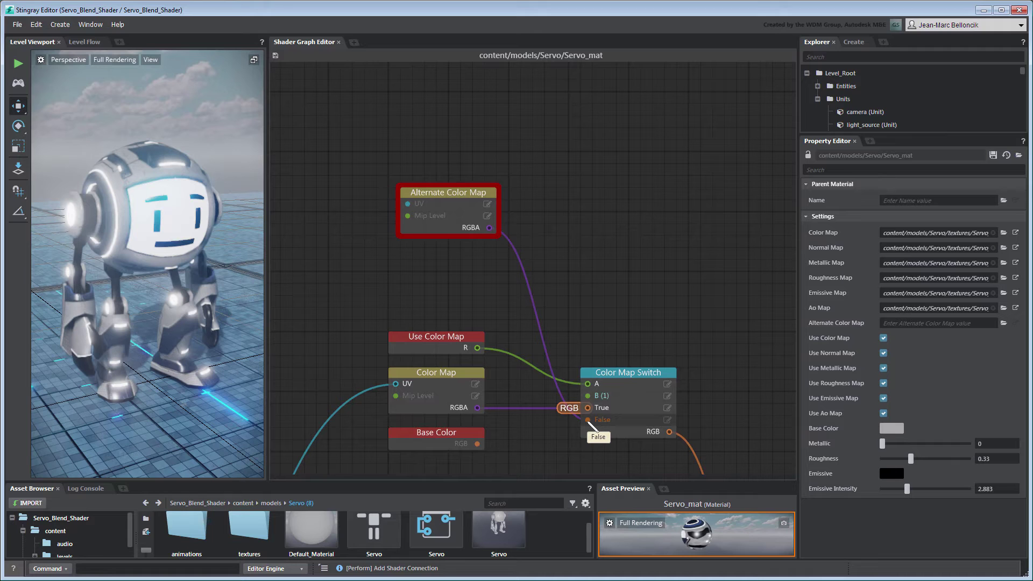
pyautogui.moveTo(588, 422); pyautogui.dragTo(588, 420)
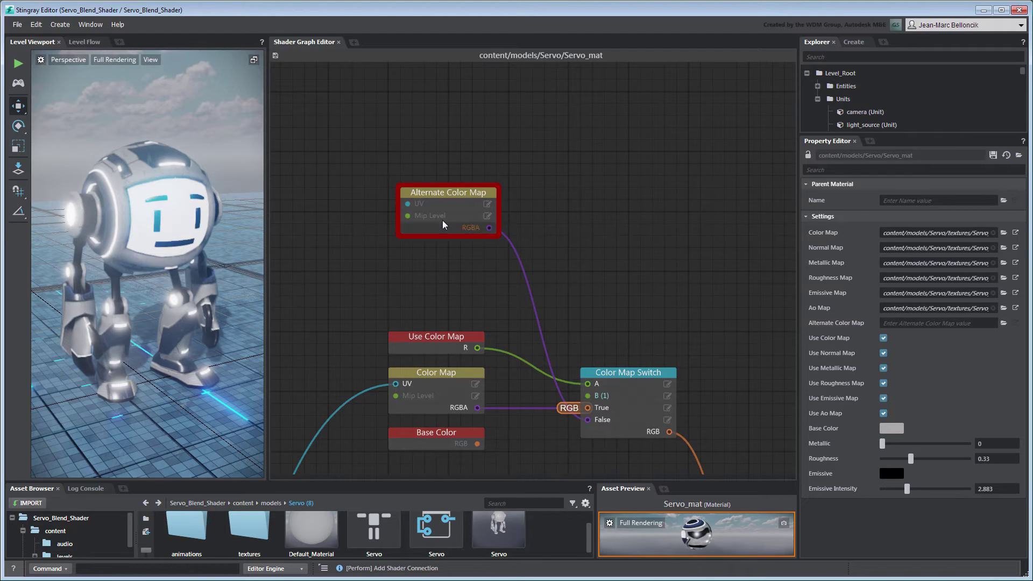
pyautogui.moveTo(408, 204); pyautogui.dragTo(353, 386)
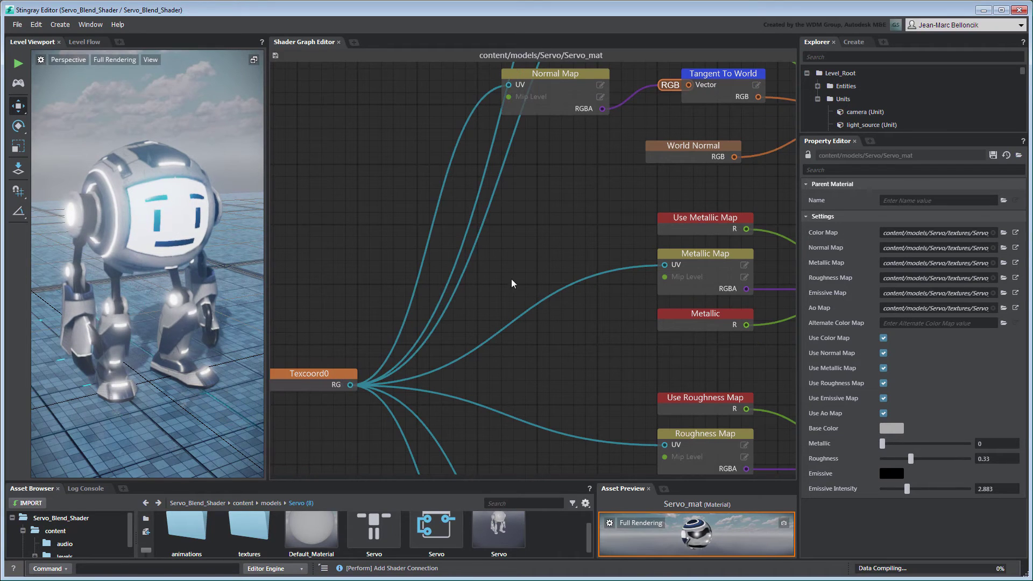
pyautogui.moveTo(525, 267); pyautogui.dragTo(474, 403, button='middle')
# Assign a Servo texture to Alternate Color Map, then compare with Use Color Map off and on.
pyautogui.click(1003, 324)
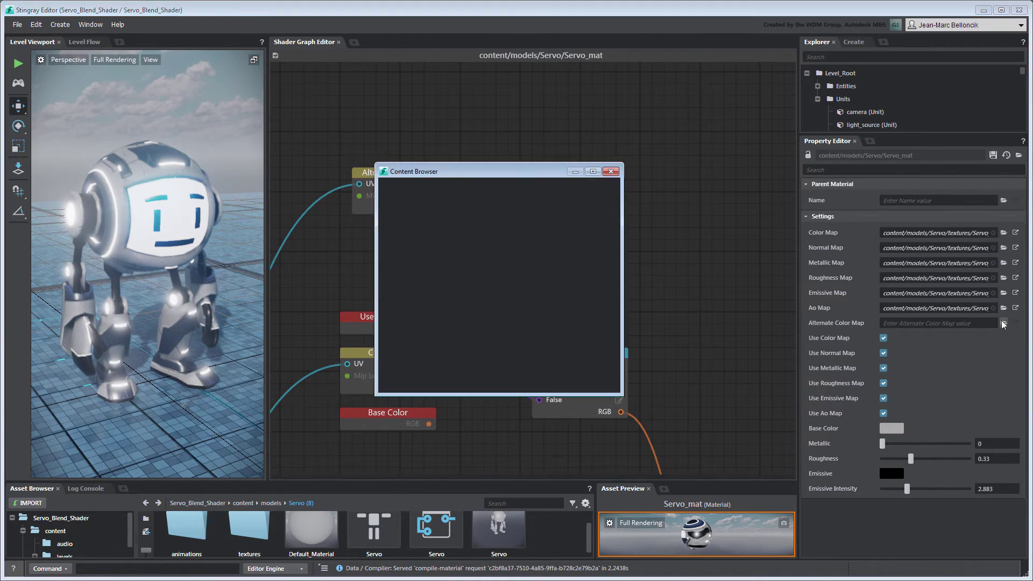
pyautogui.moveTo(610, 221); pyautogui.dragTo(609, 344)
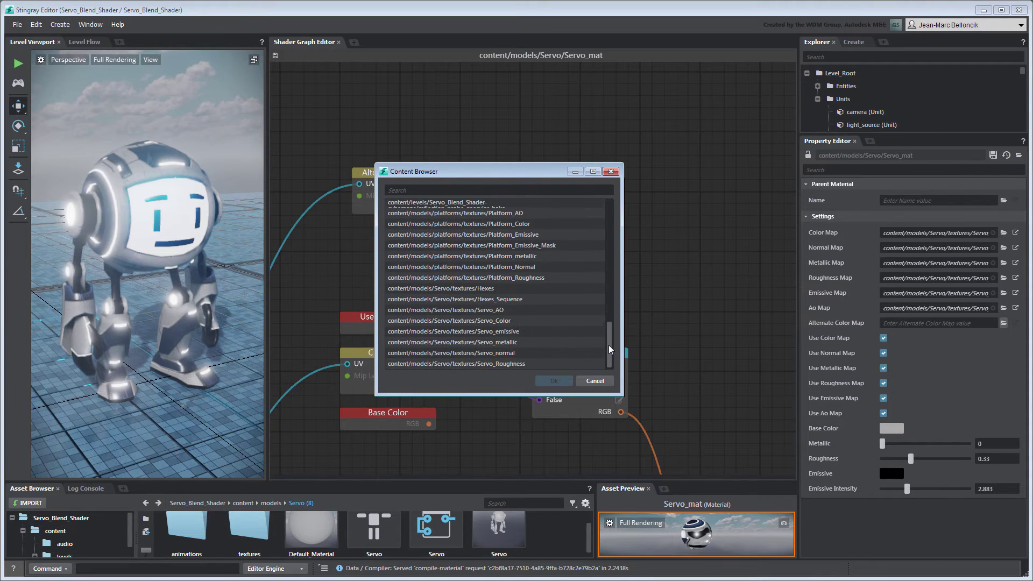
pyautogui.click(537, 308)
pyautogui.click(546, 379)
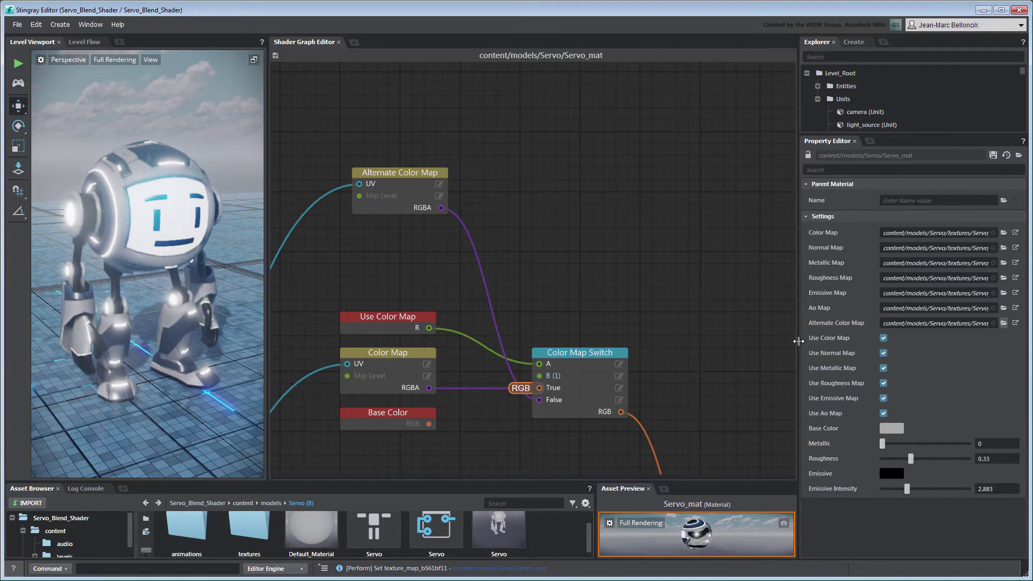
pyautogui.click(883, 338)
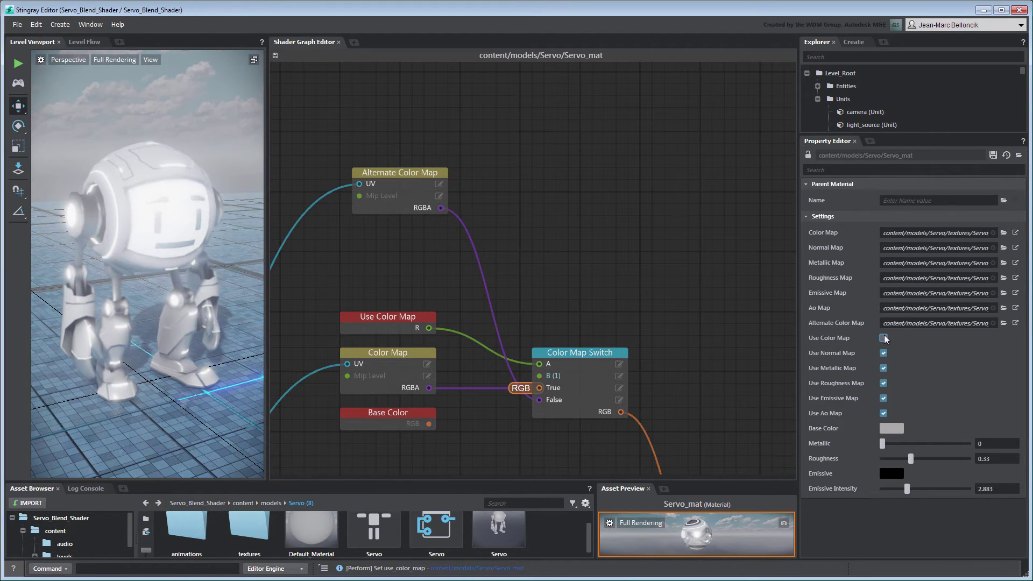
pyautogui.click(884, 338)
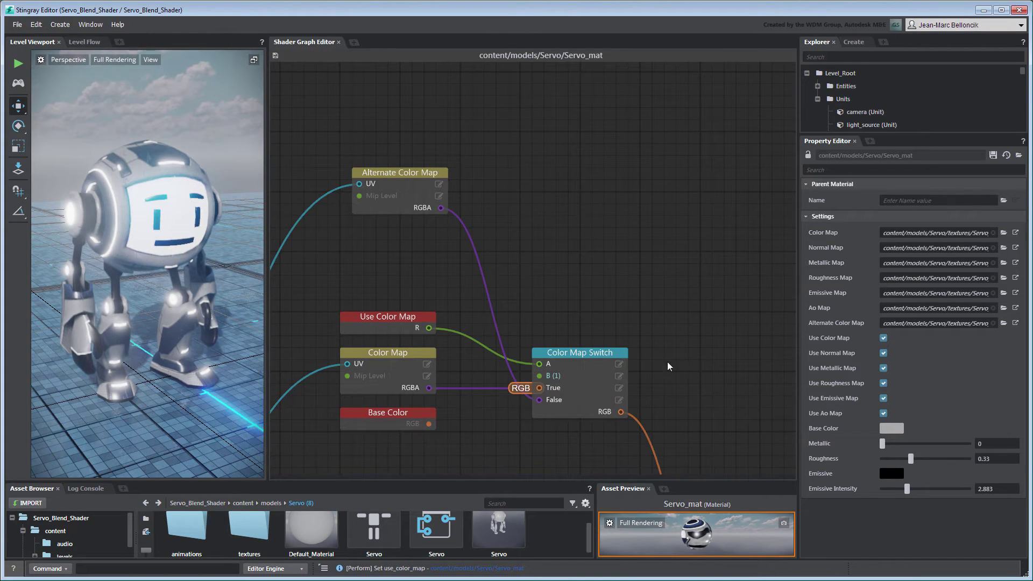
pyautogui.click(618, 356)
# Delete the Color Map Switch node and add a Math > Linear Interpolate node in its place.
pyautogui.press('Delete')
pyautogui.rightClick(546, 196)
pyautogui.moveTo(581, 222)
pyautogui.moveTo(619, 276)
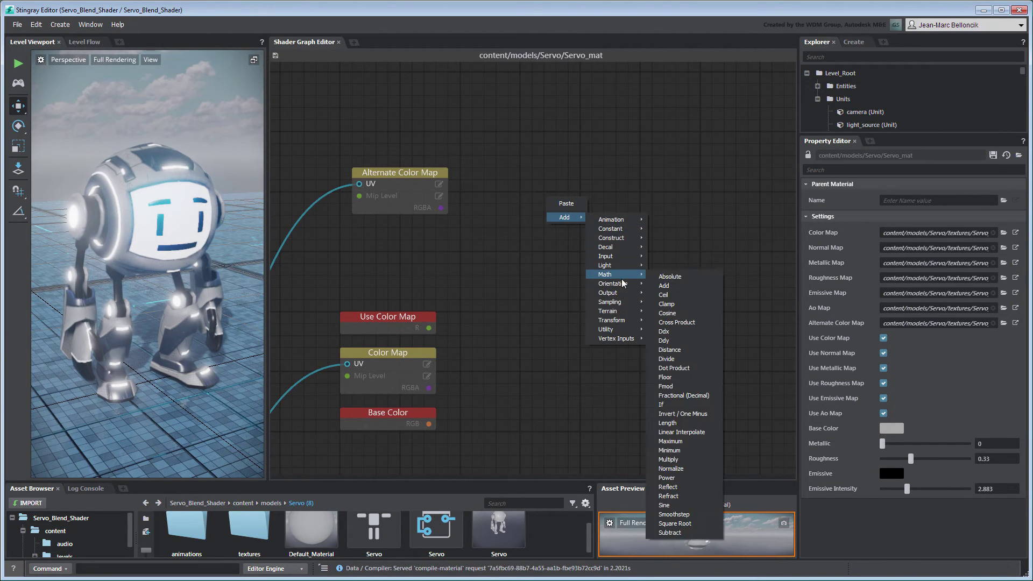
pyautogui.click(677, 432)
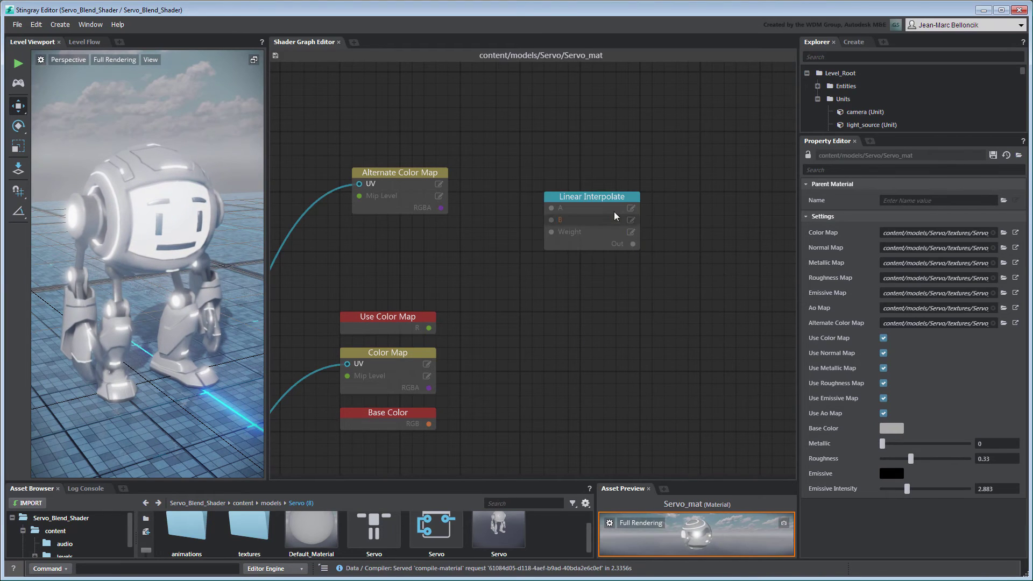
# Rename the interpolate node 'Color Map Blend' and wire Color Map and Alternate Color Map into A and B.
pyautogui.click(609, 196)
pyautogui.moveTo(945, 200); pyautogui.dragTo(861, 199)
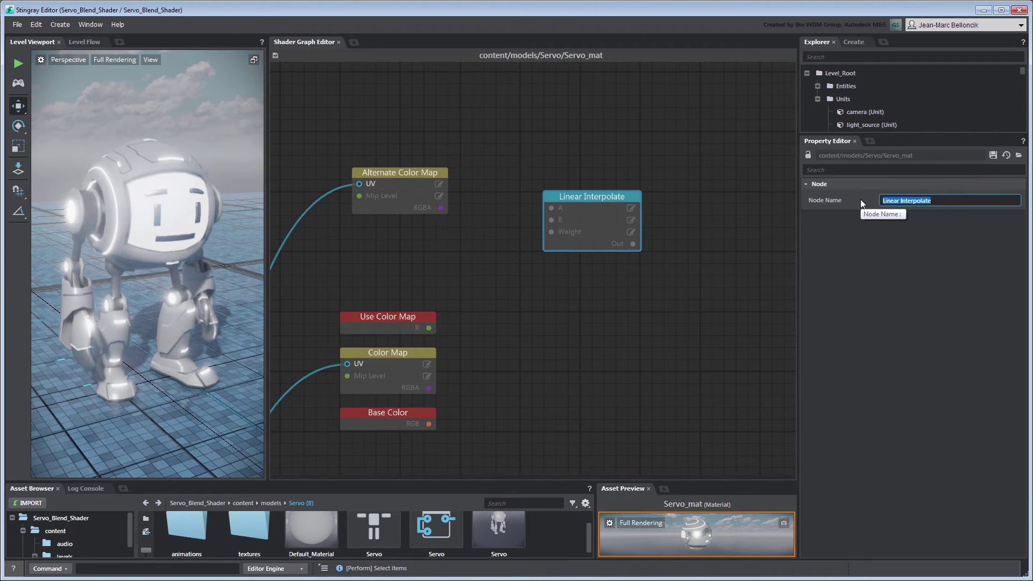
pyautogui.write('Color Map Blend')
pyautogui.press('Return')
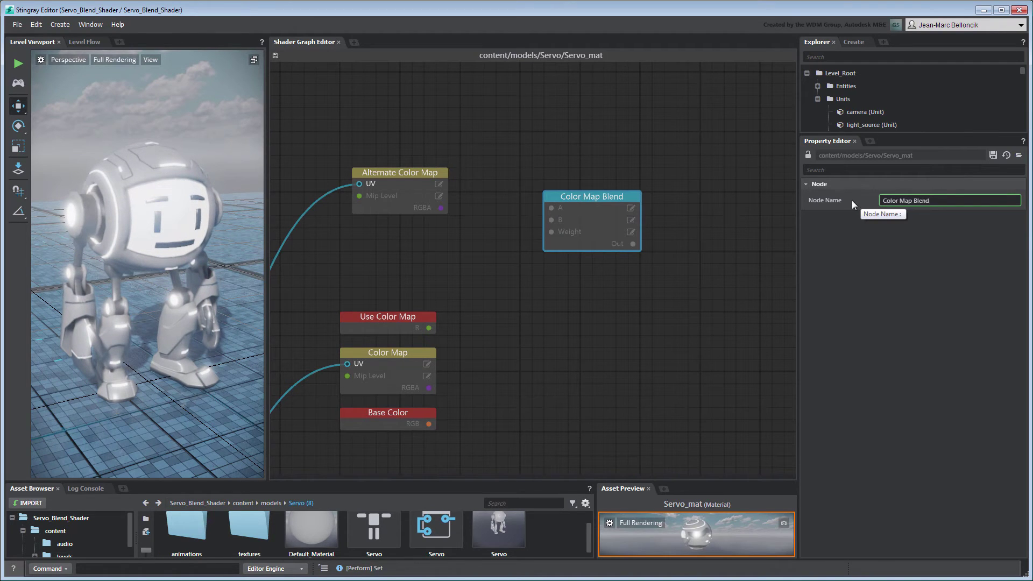
pyautogui.moveTo(429, 387); pyautogui.dragTo(551, 208)
pyautogui.moveTo(441, 207); pyautogui.dragTo(552, 220)
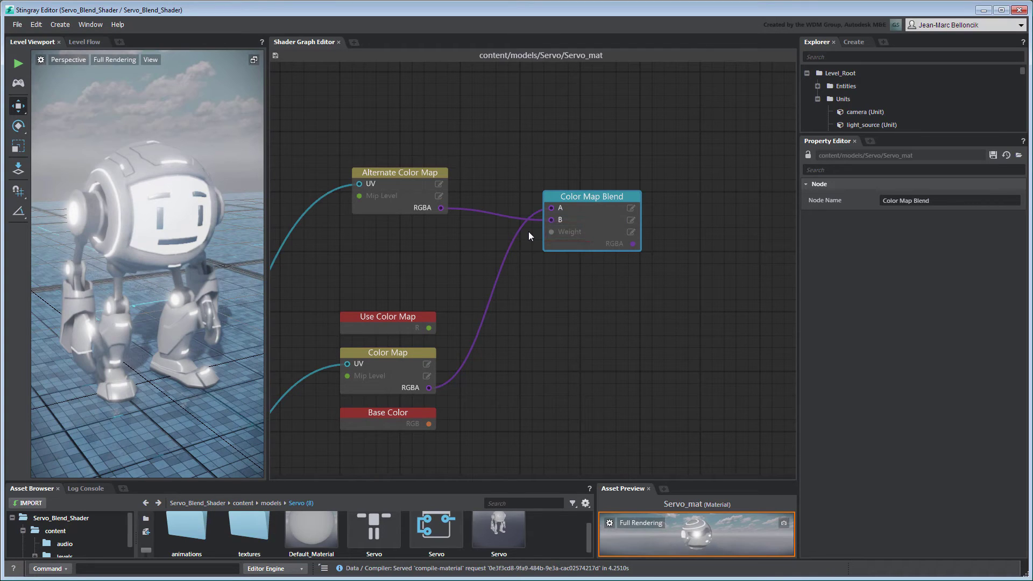
# Add an Input > Material Variable node and name it 'Blend Weight'.
pyautogui.rightClick(367, 237)
pyautogui.moveTo(425, 311)
pyautogui.moveTo(473, 349)
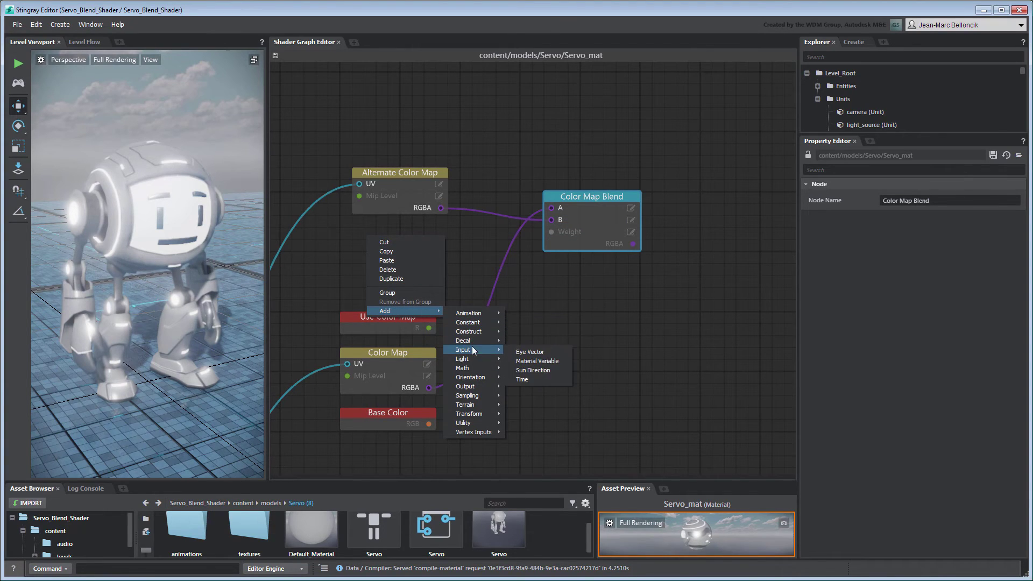
pyautogui.click(563, 360)
pyautogui.click(438, 246)
pyautogui.moveTo(968, 200); pyautogui.dragTo(863, 198)
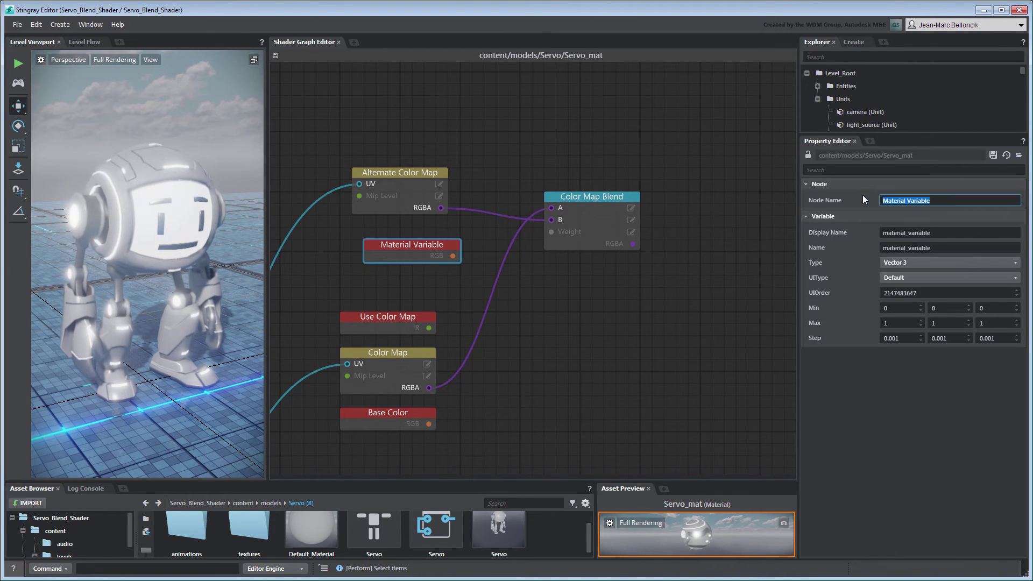
pyautogui.write('Blend Weight')
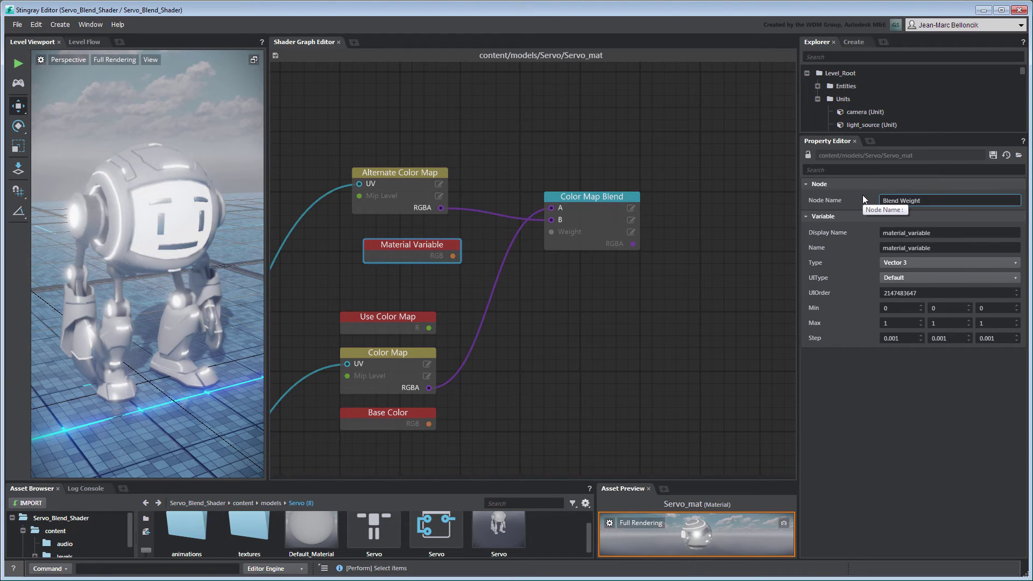
pyautogui.hotkey('ctrl', 'a')
pyautogui.press('Return')
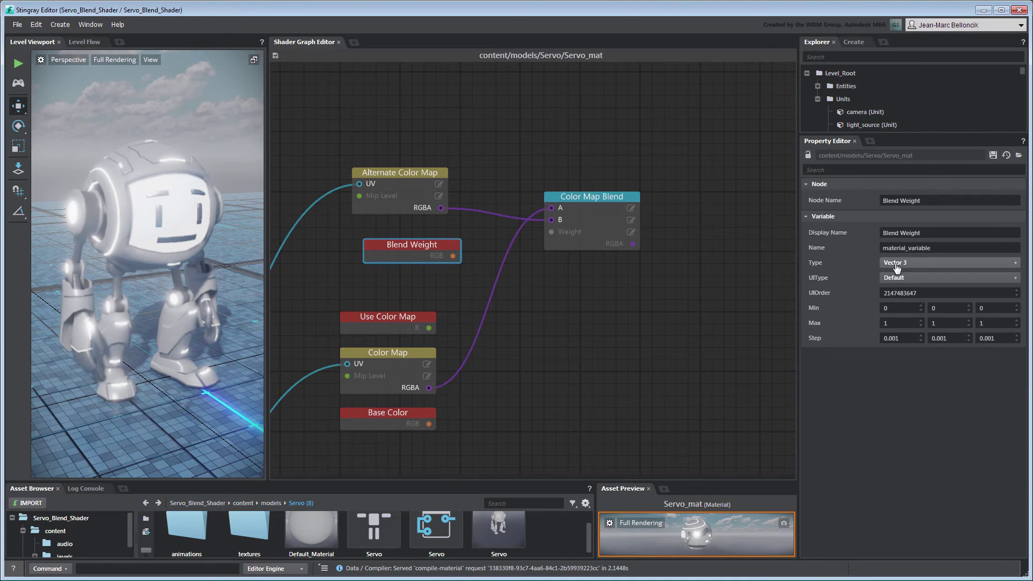
# Make Blend Weight a Scalar, connect its R output to Color Map Blend's Weight, and set UIOrder to 8.
pyautogui.click(901, 264)
pyautogui.click(915, 273)
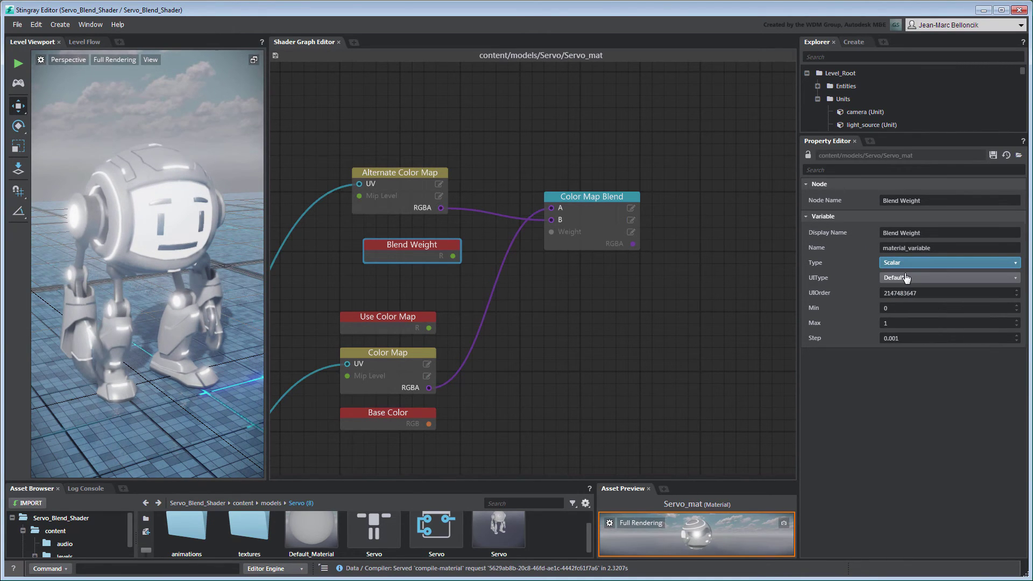
pyautogui.moveTo(453, 256); pyautogui.dragTo(551, 232)
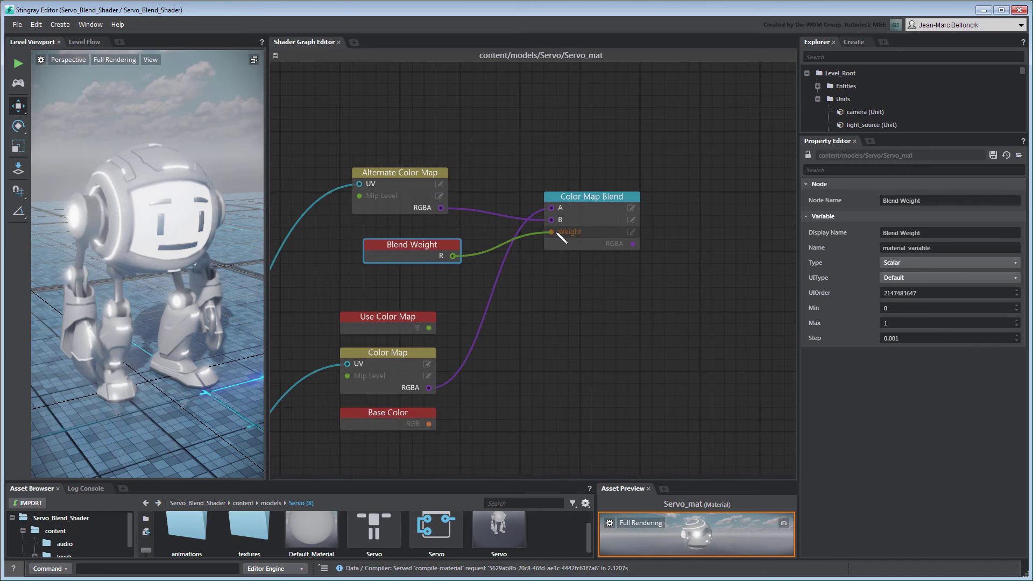
pyautogui.moveTo(917, 293); pyautogui.dragTo(881, 296)
pyautogui.write('8')
pyautogui.press('Return')
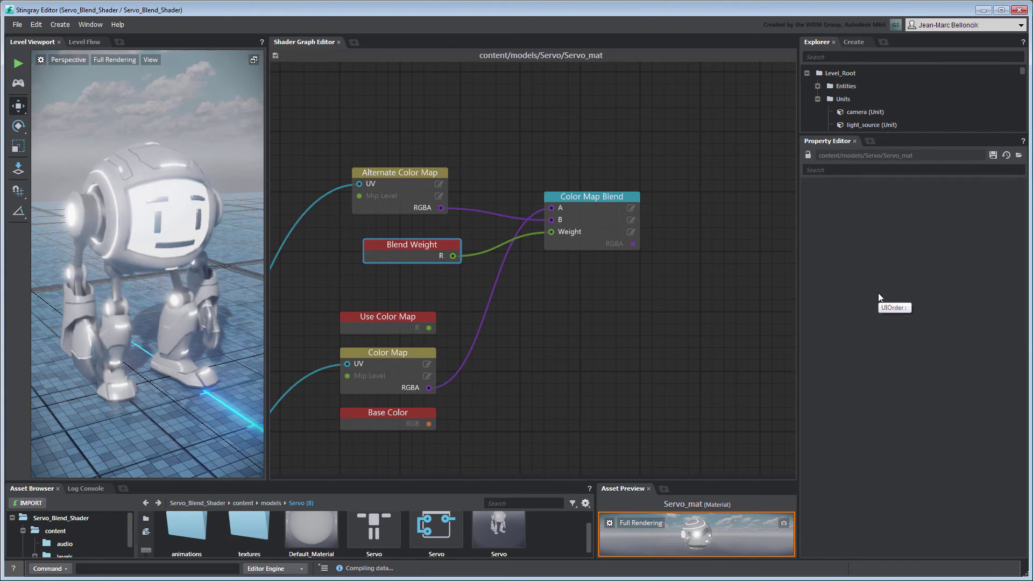
pyautogui.click(775, 301)
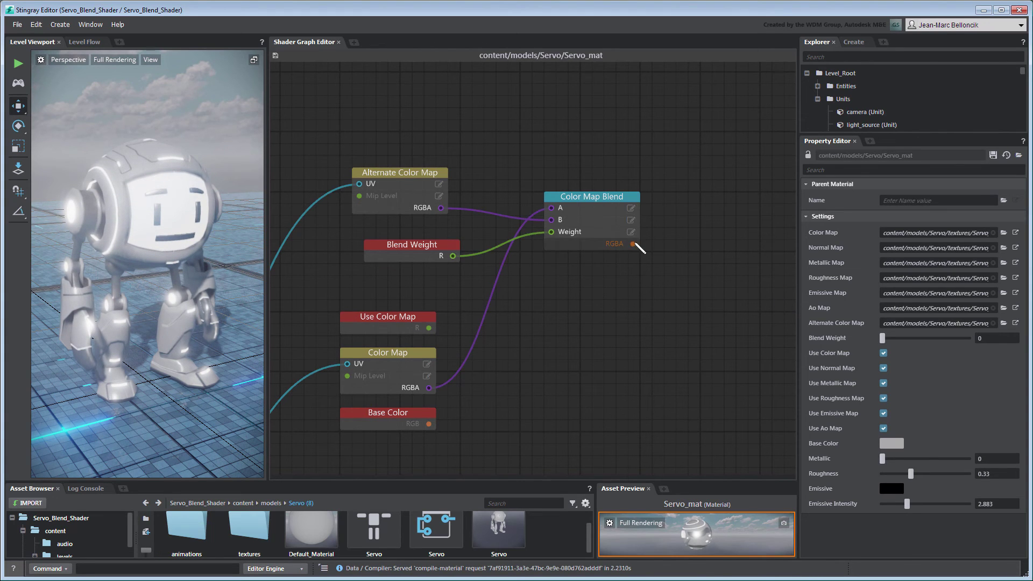
# Connect Color Map Blend's RGBA output to Standard Base's Base Color input.
pyautogui.moveTo(633, 244); pyautogui.dragTo(652, 312)
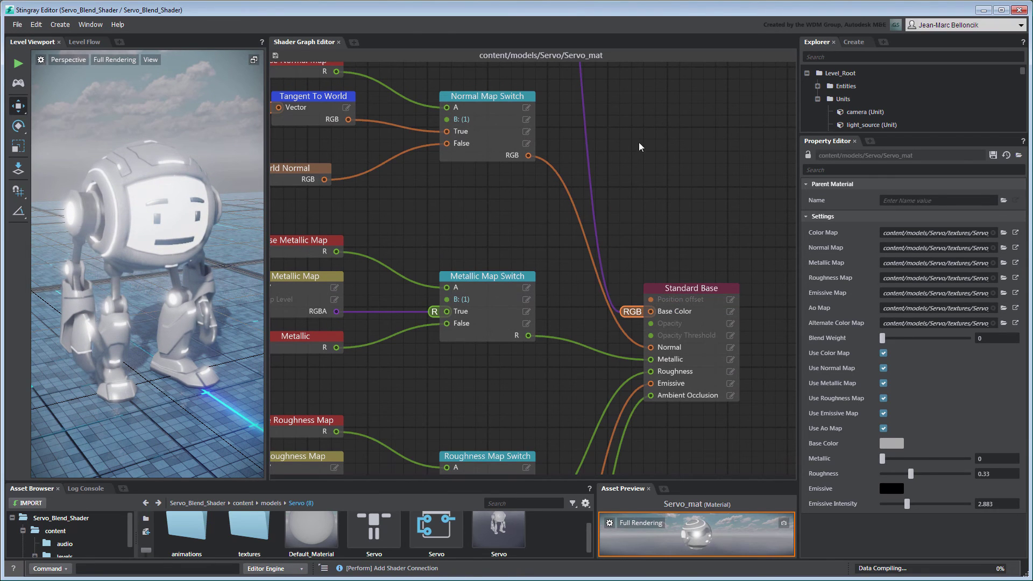
pyautogui.scroll(5, 666, 185)
pyautogui.scroll(5, 665, 186)
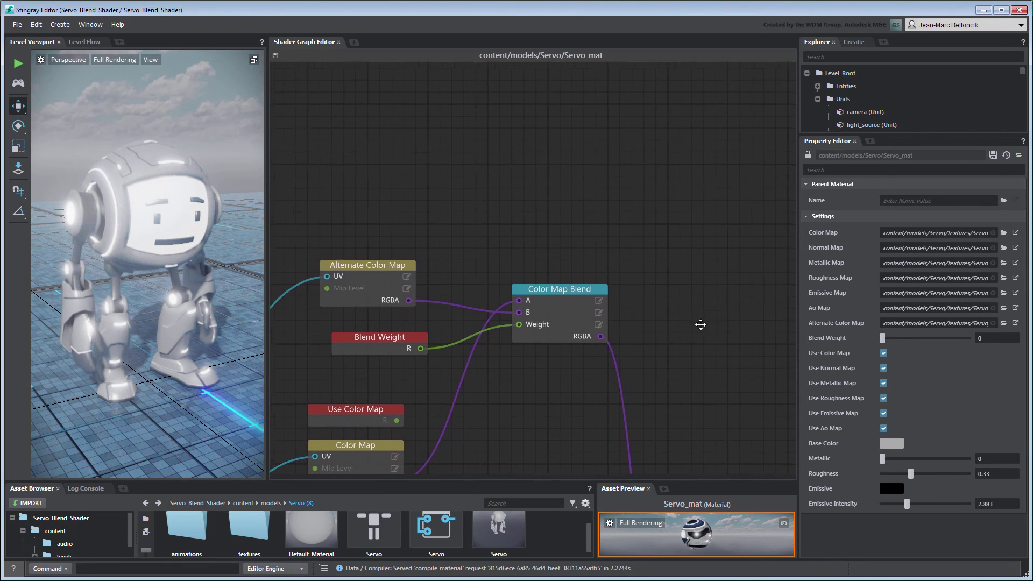
# Delete the unused Base Color and Use Color Map nodes and save the Servo_mat material.
pyautogui.click(419, 458)
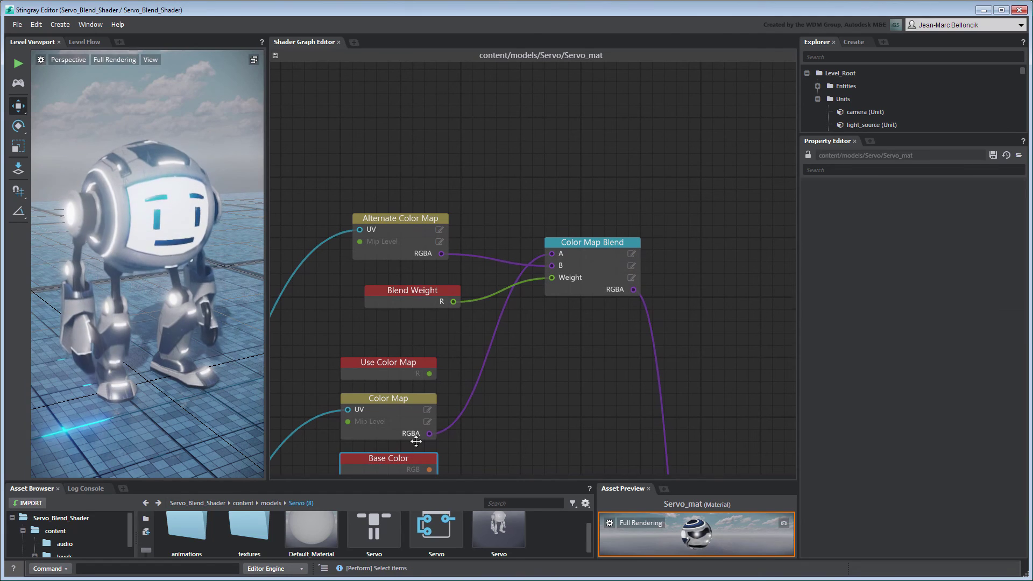
pyautogui.keyDown('shift'); pyautogui.click(414, 366); pyautogui.keyUp('shift')
pyautogui.press('Delete')
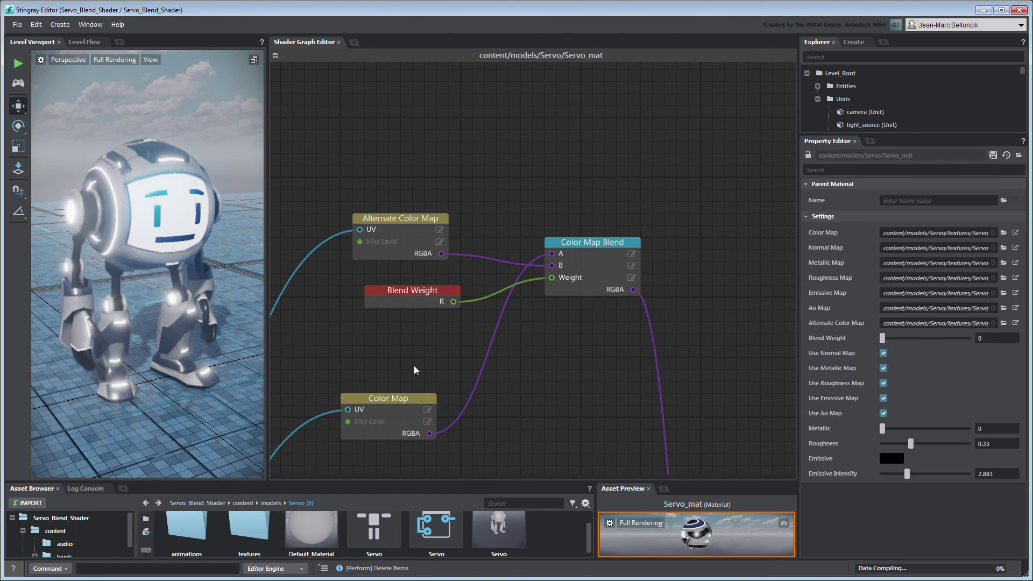
pyautogui.click(993, 156)
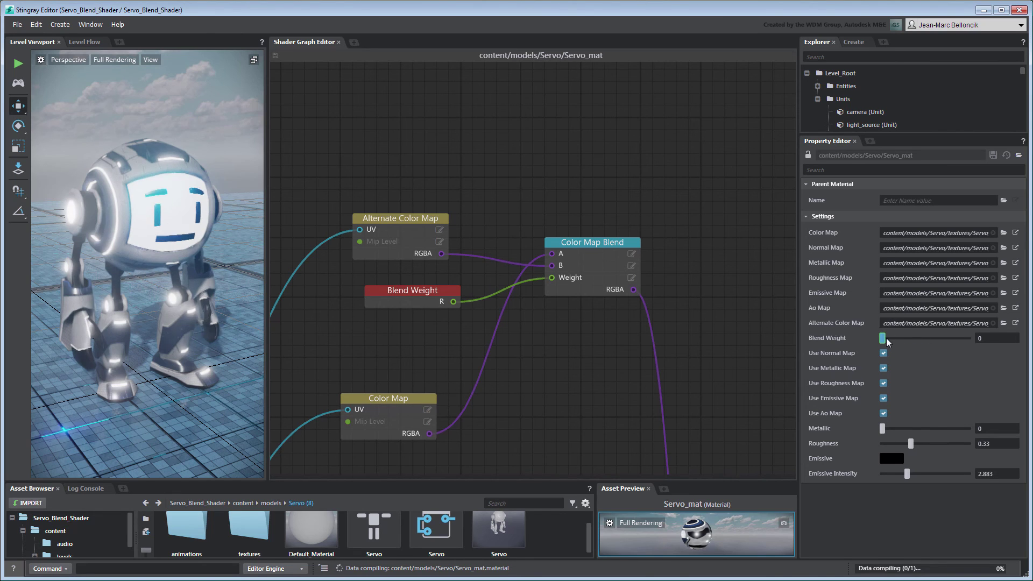